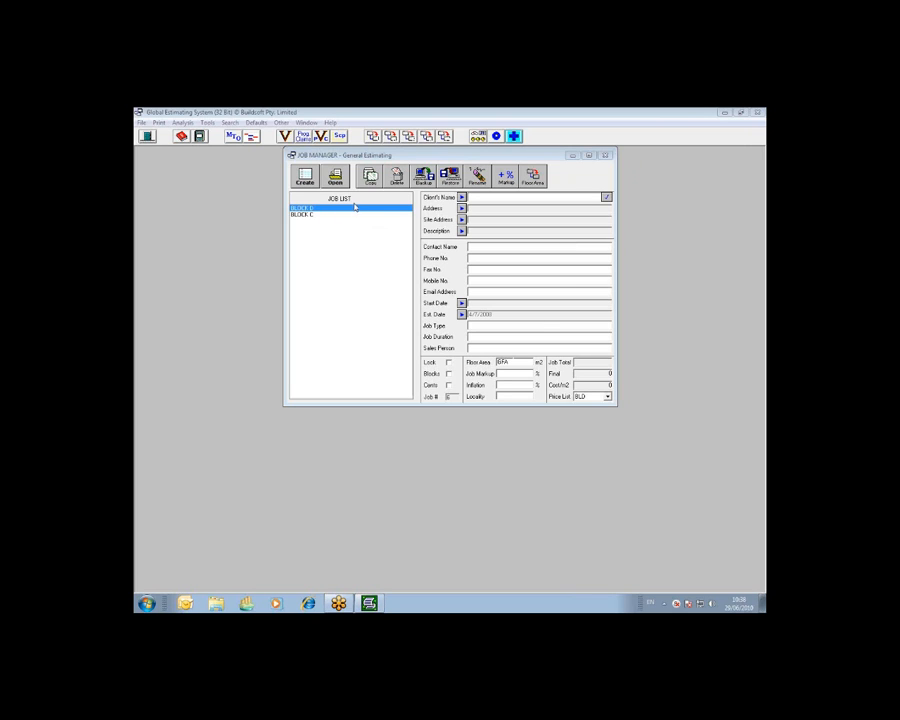
Open the BLOCK D job and review the trade codes in its R2 code file, closing the file without changes.
click(338, 181)
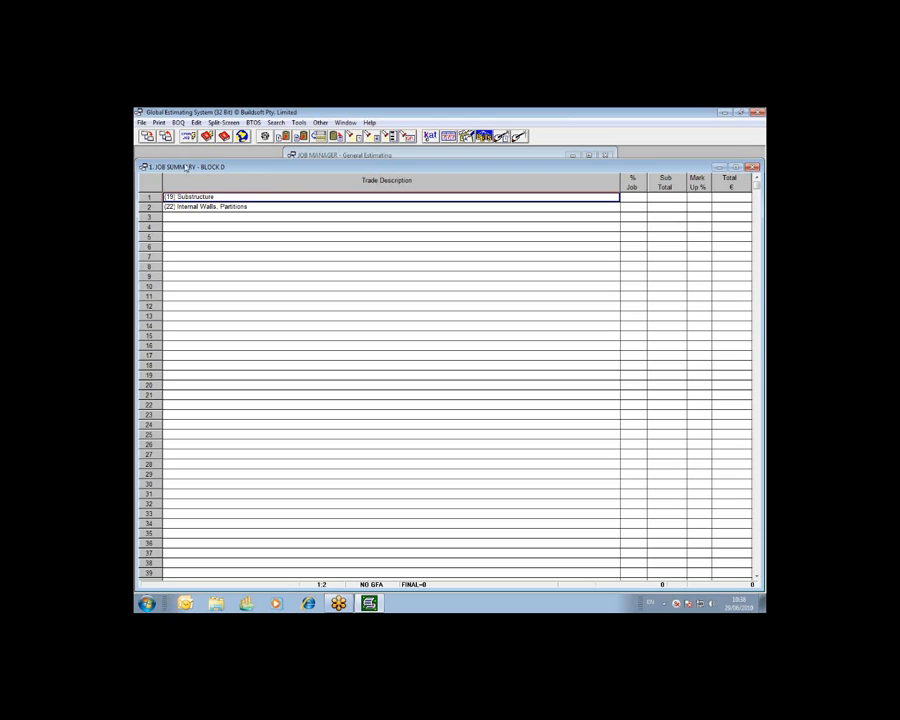
click(142, 122)
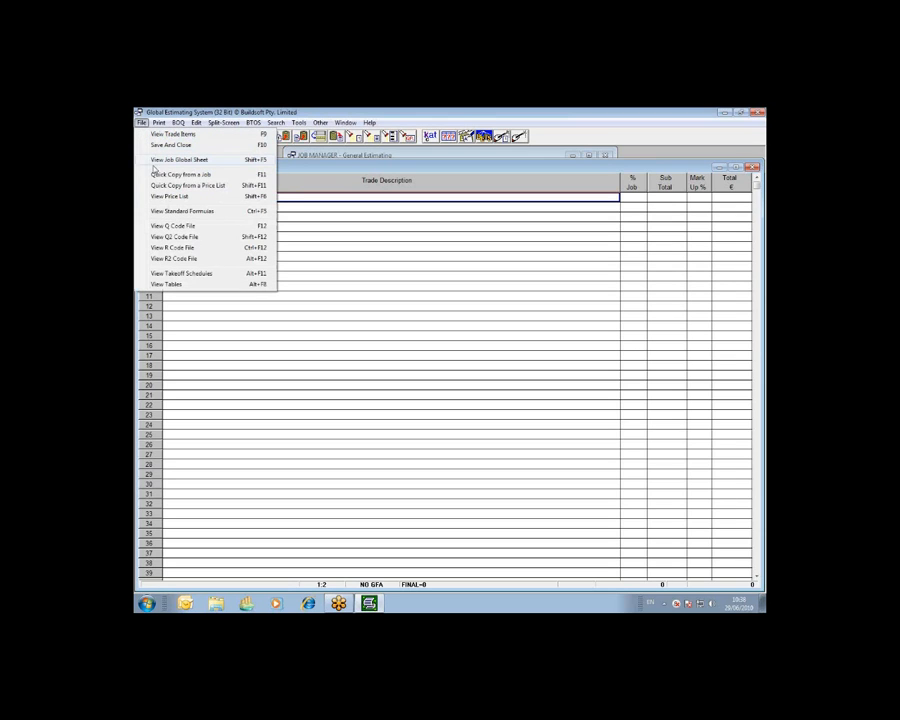
click(173, 259)
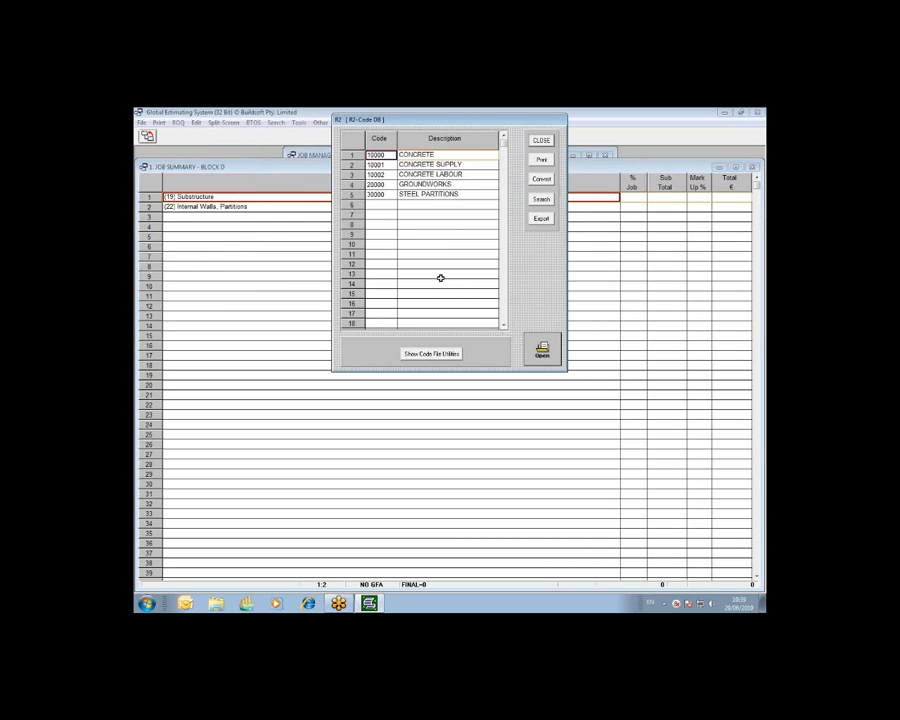
click(406, 205)
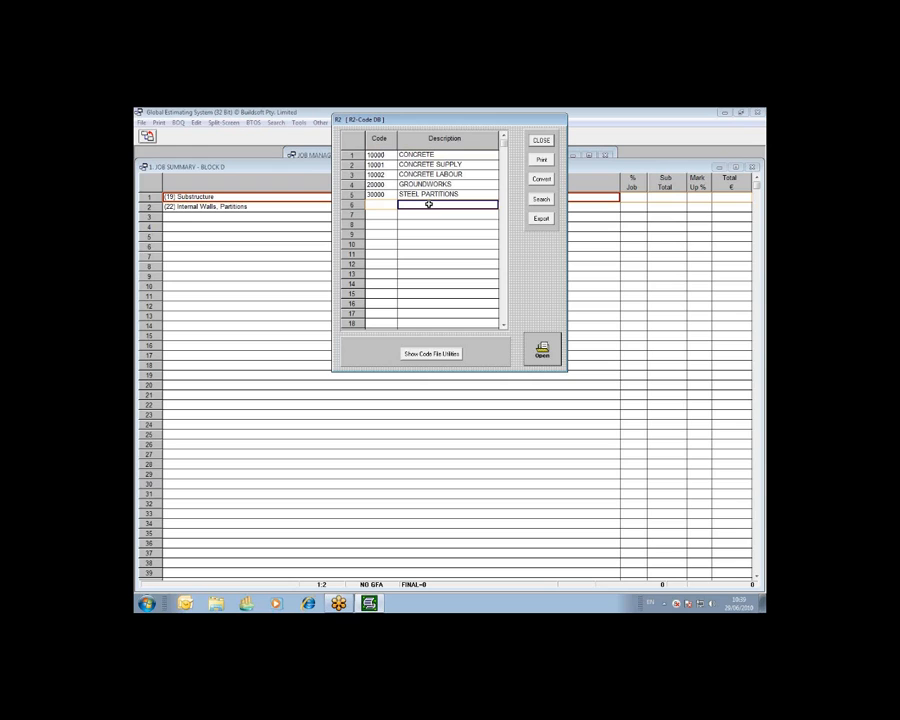
click(388, 205)
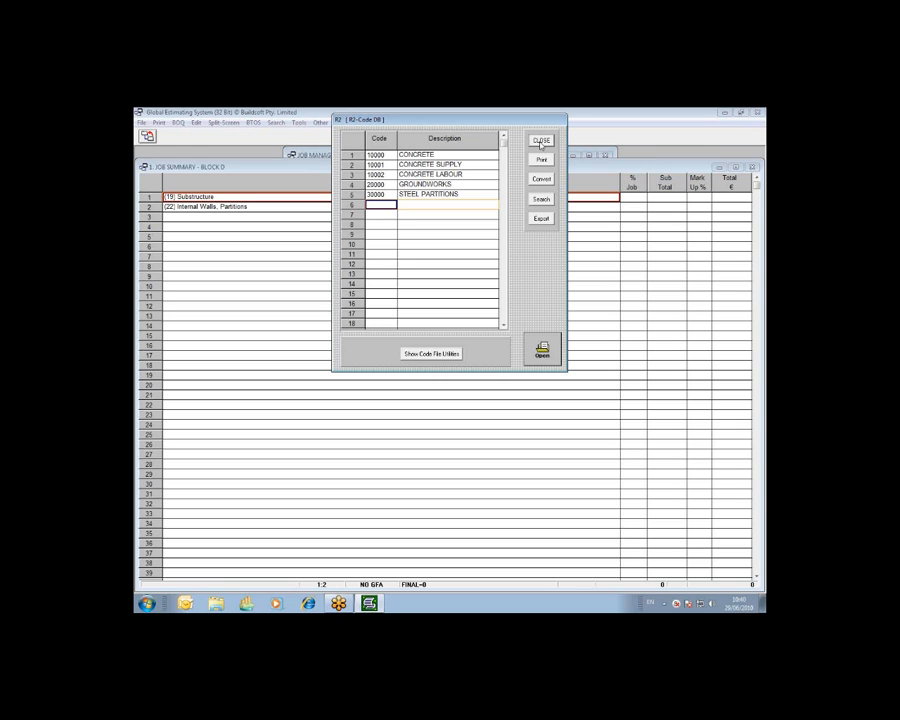
click(540, 144)
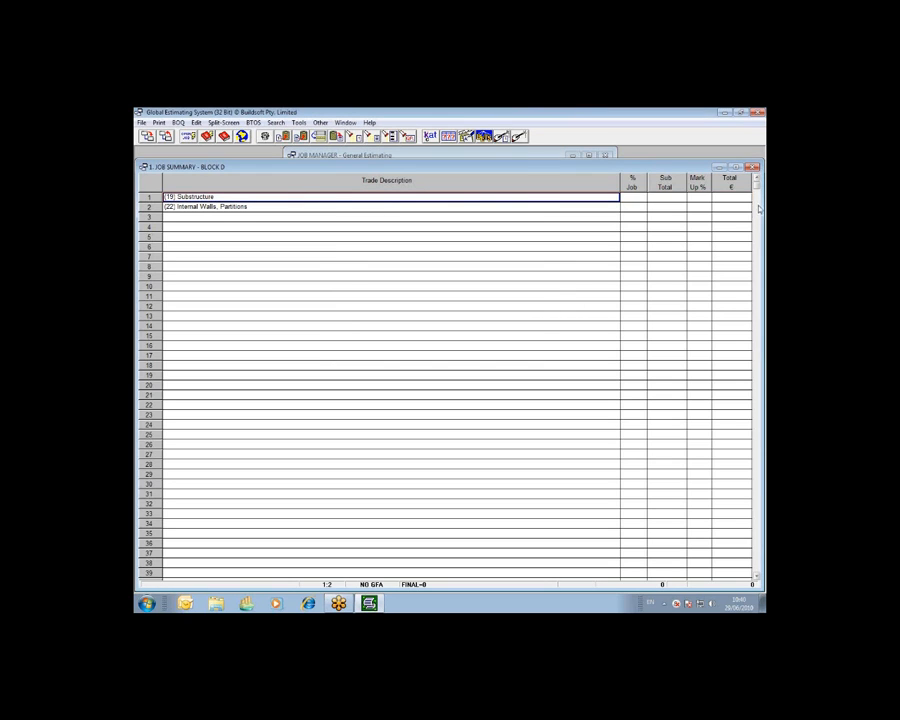
Turn on the BETS electronic tendering facility for the BLOCK D job and open its (19) Substructure trade.
click(753, 168)
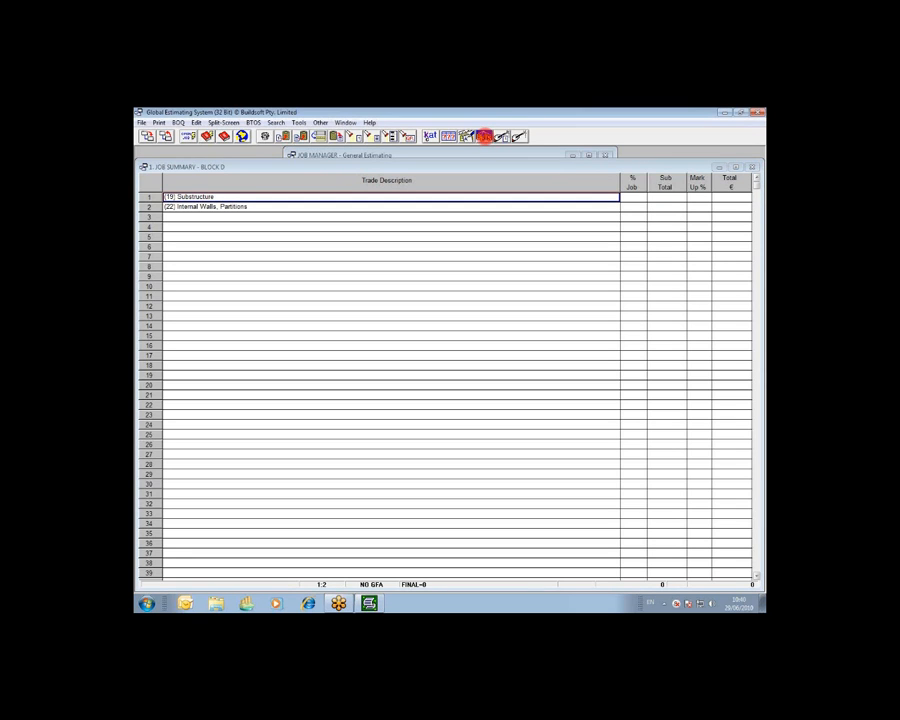
right_click(543, 123)
click(561, 141)
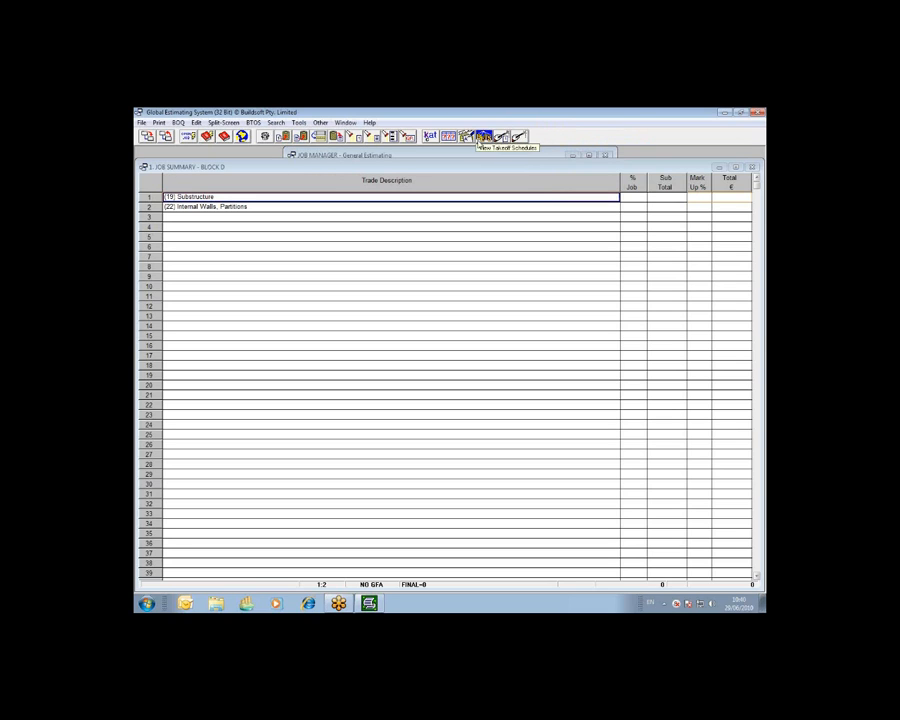
click(484, 137)
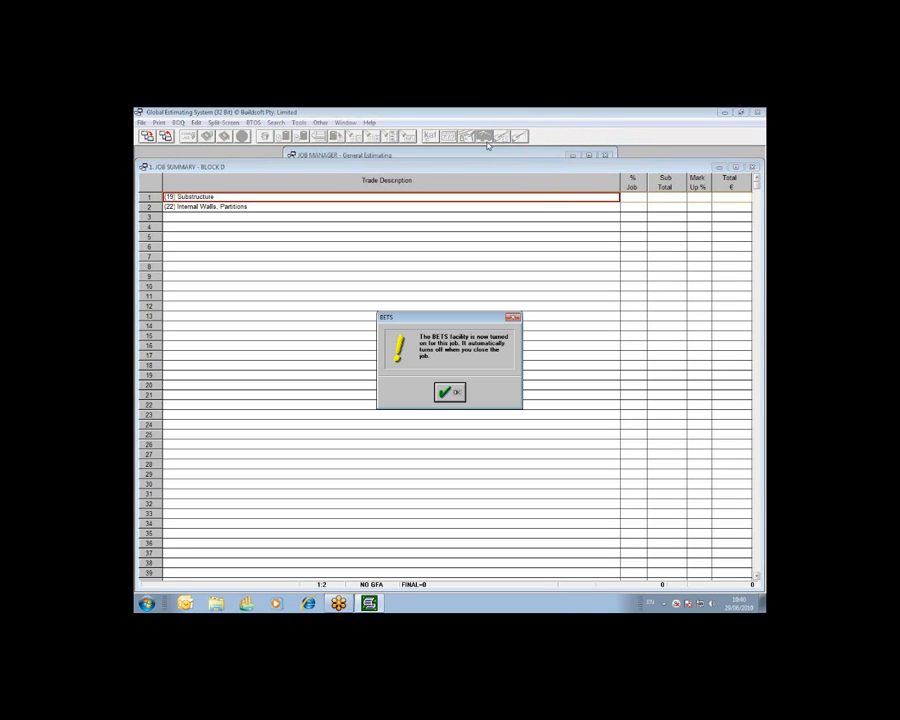
click(456, 394)
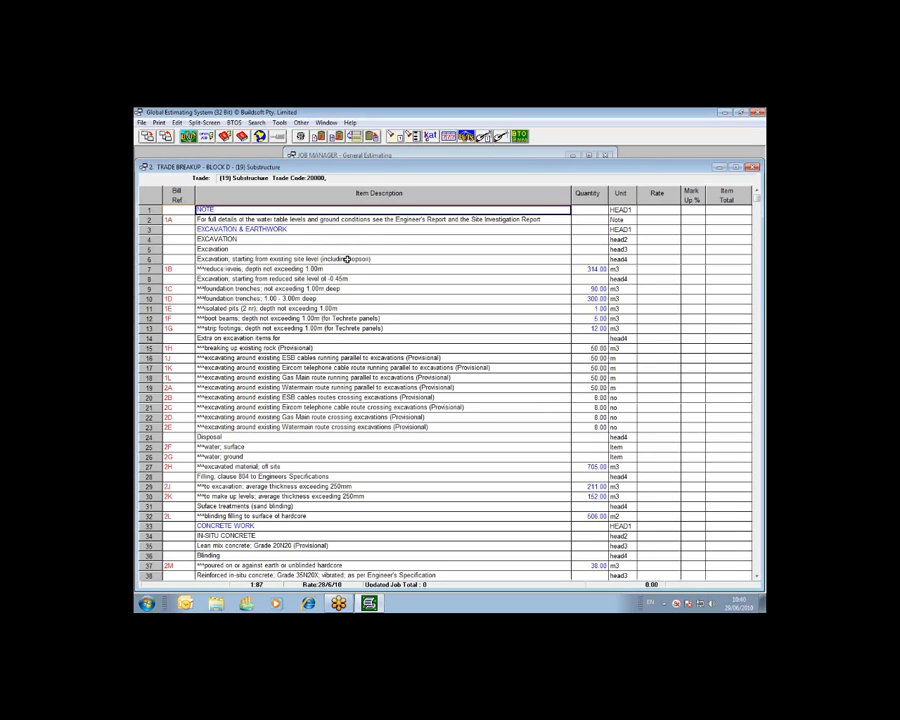
Select the excavation and earthwork items in rows 1 to 32 of the Substructure trade.
drag(155, 209, 156, 455)
drag(155, 477, 154, 528)
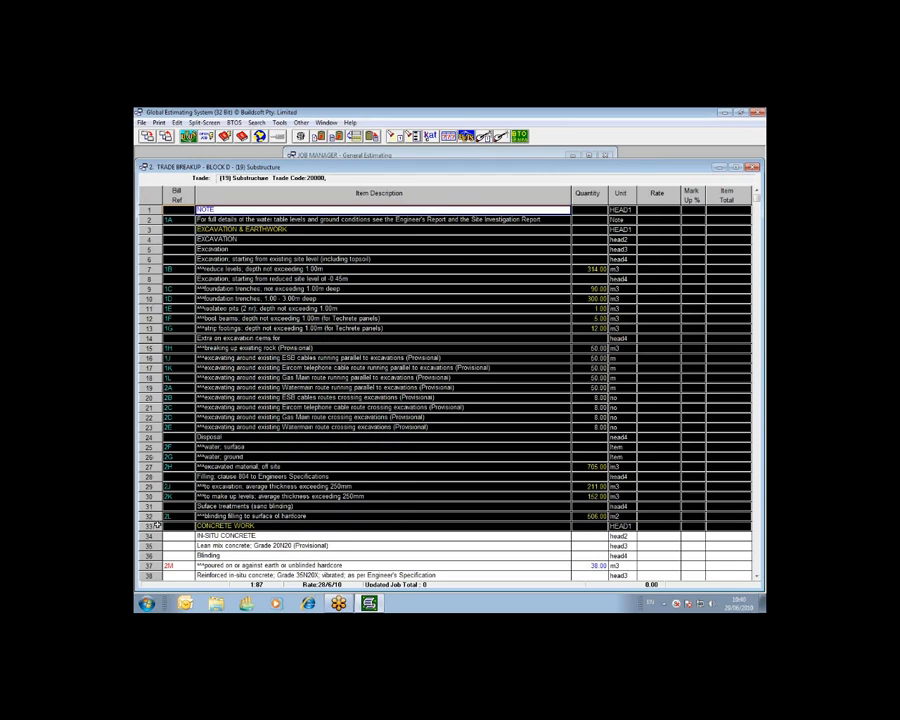
click(150, 210)
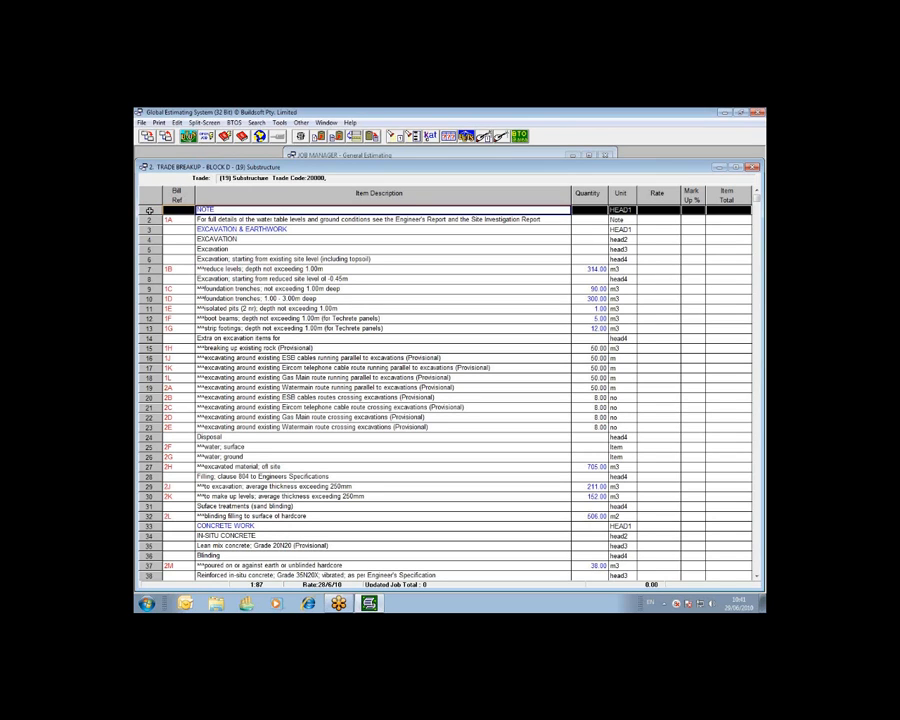
drag(150, 210, 160, 516)
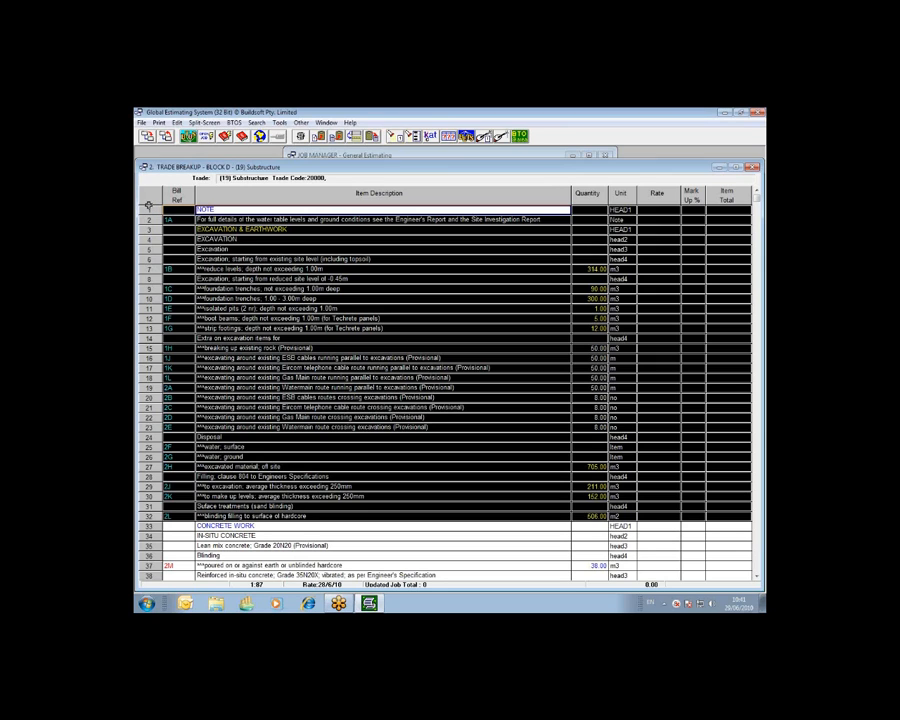
Select the whole Substructure trade, and replace that selection with only rows 1, 5, 10, 15 and 19.
click(149, 206)
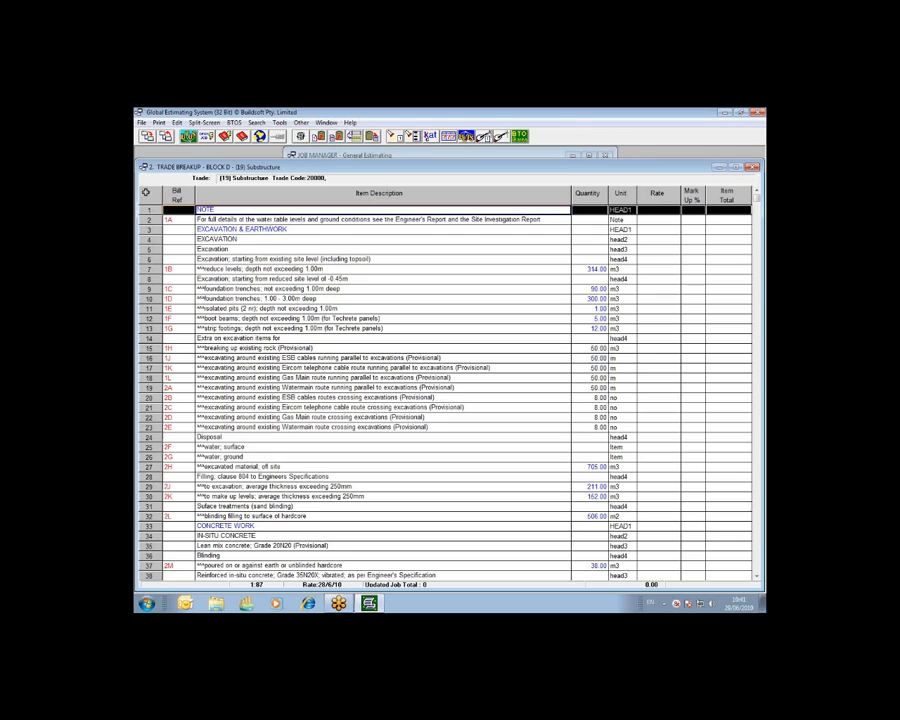
click(145, 197)
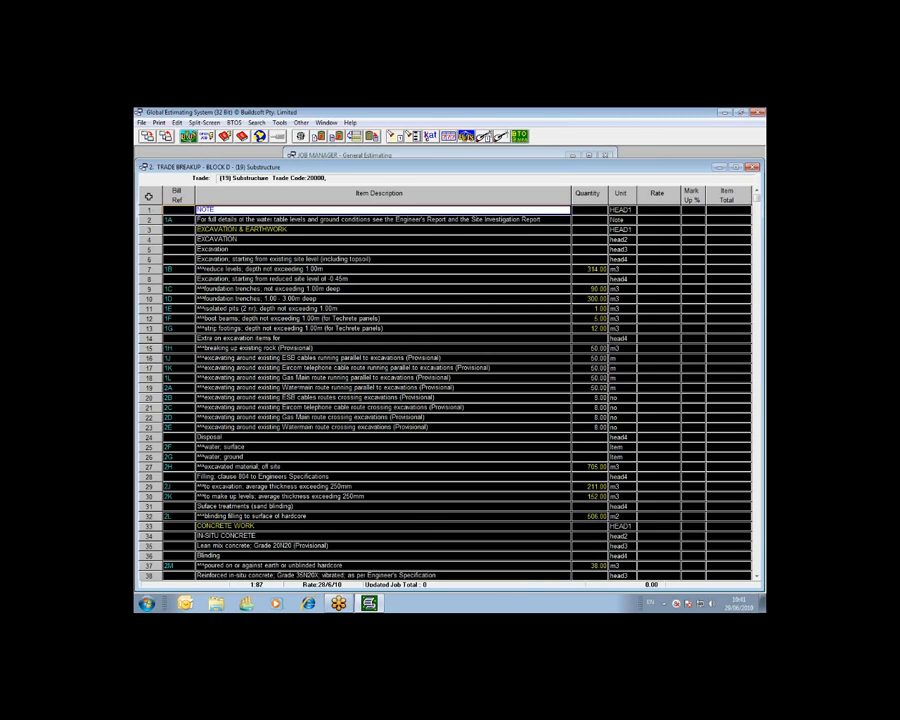
click(149, 209)
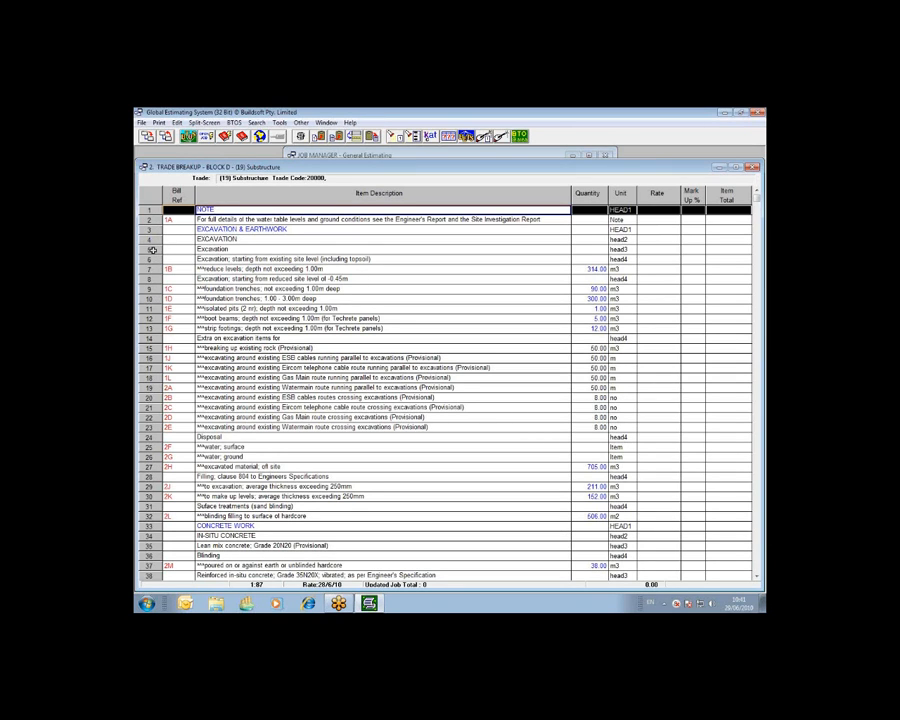
ctrl+click(151, 249)
ctrl+click(151, 298)
ctrl+click(152, 347)
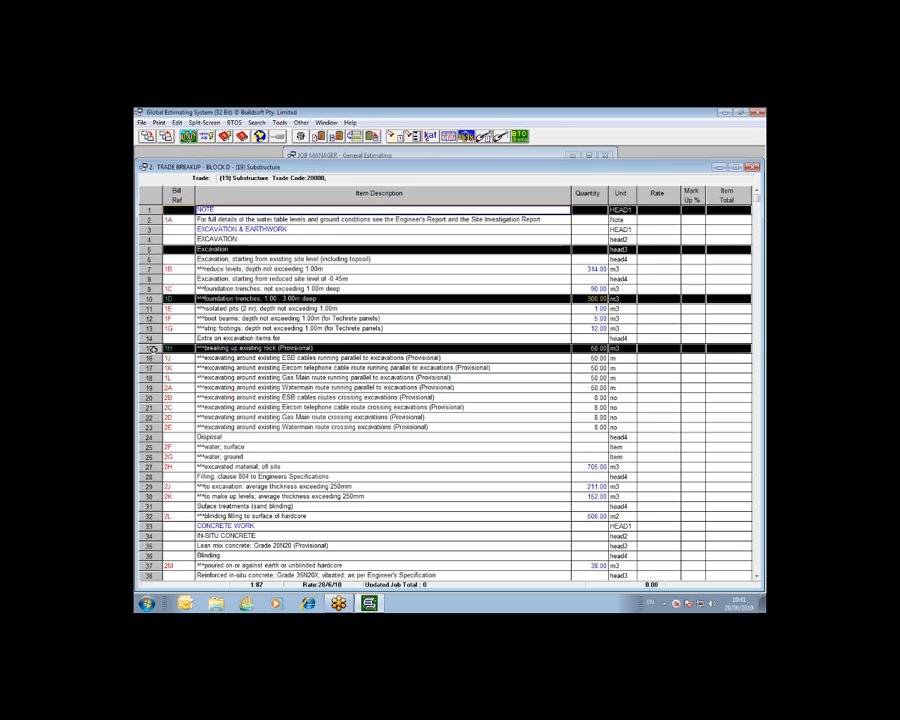
ctrl+click(156, 387)
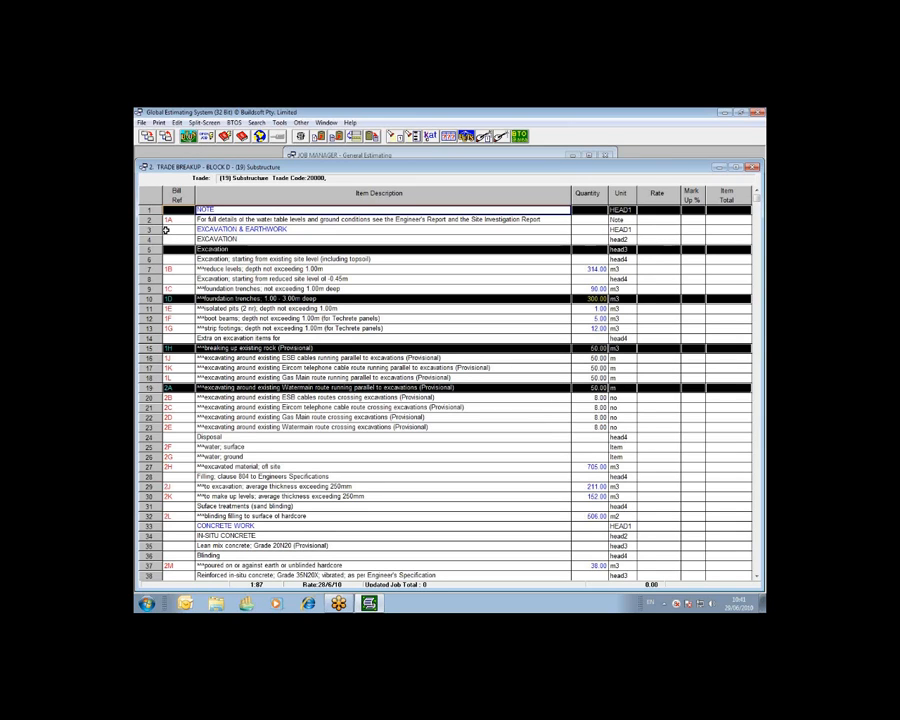
Assign code 20000 GROUNDWORKS to rows 1 to 32 using the Set option, replacing any previous codes.
drag(149, 210, 150, 515)
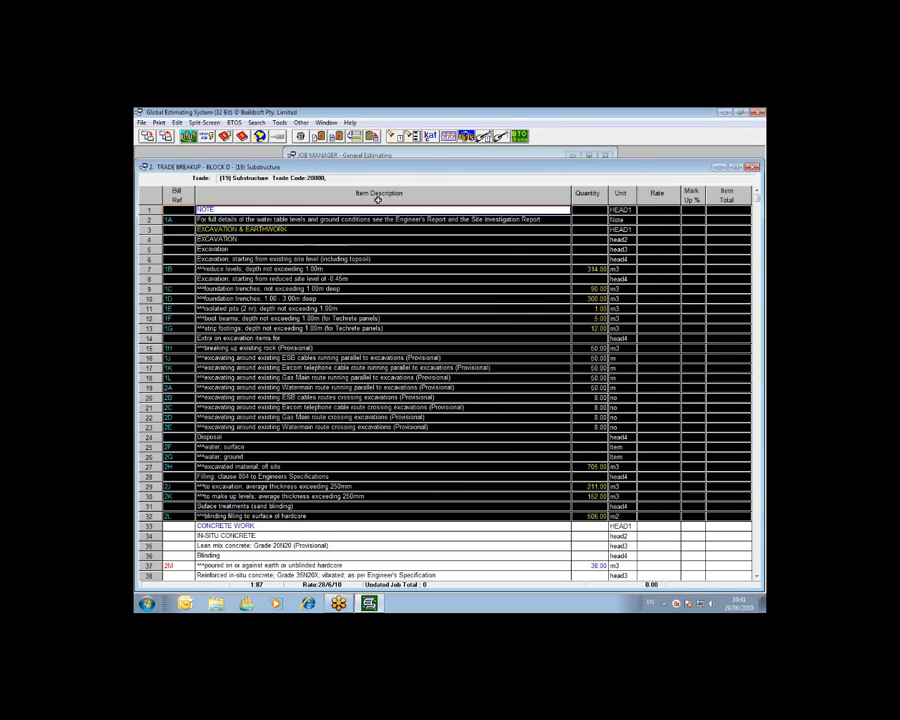
click(466, 136)
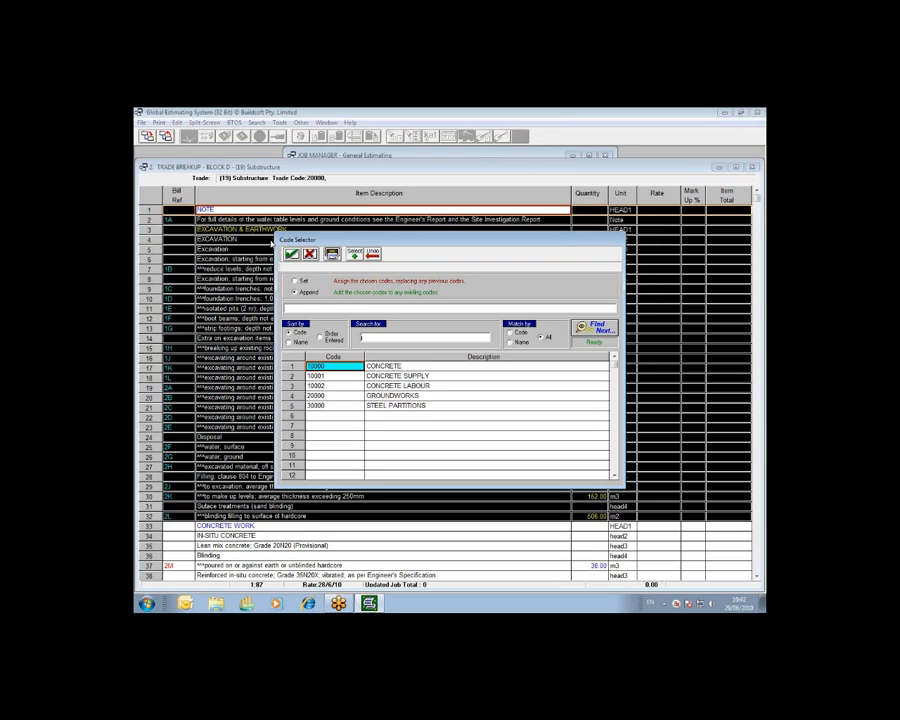
click(336, 397)
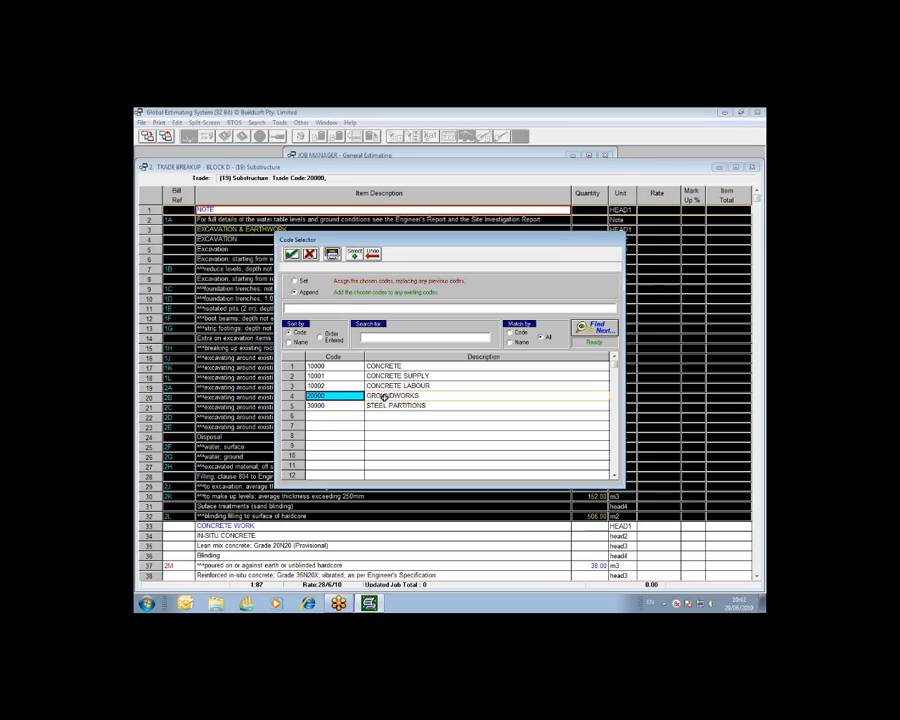
double_click(343, 397)
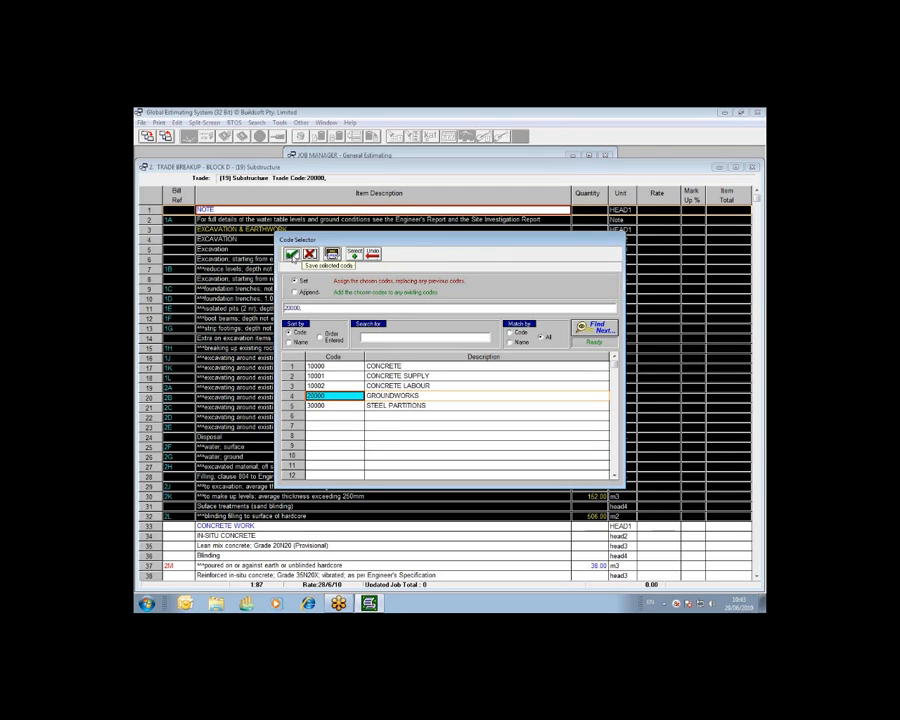
click(292, 256)
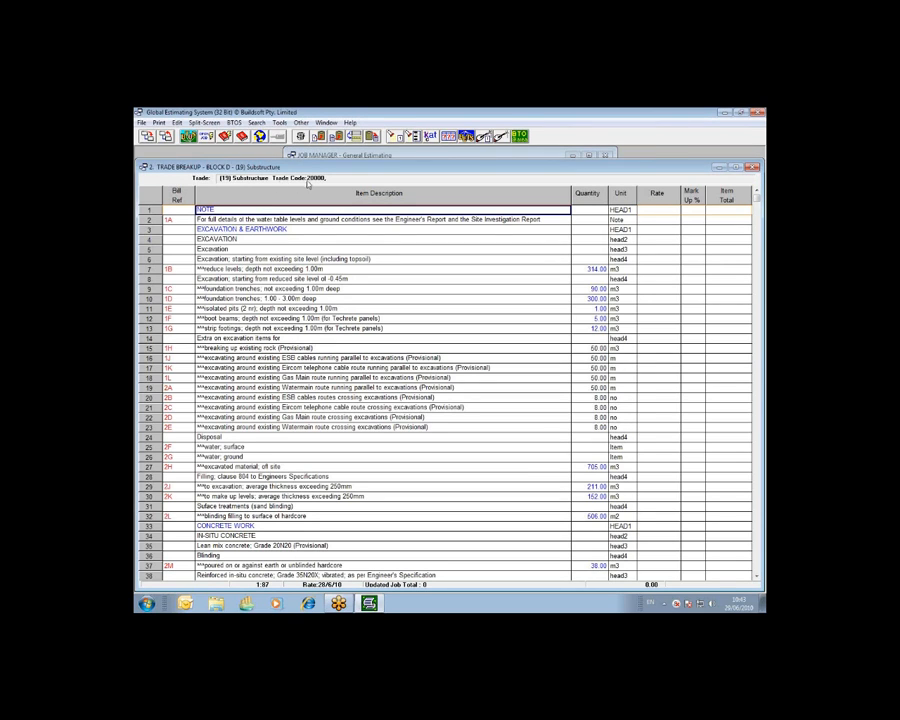
Check the trade code shown for individual Substructure items between rows 1 and 18.
click(760, 205)
click(719, 242)
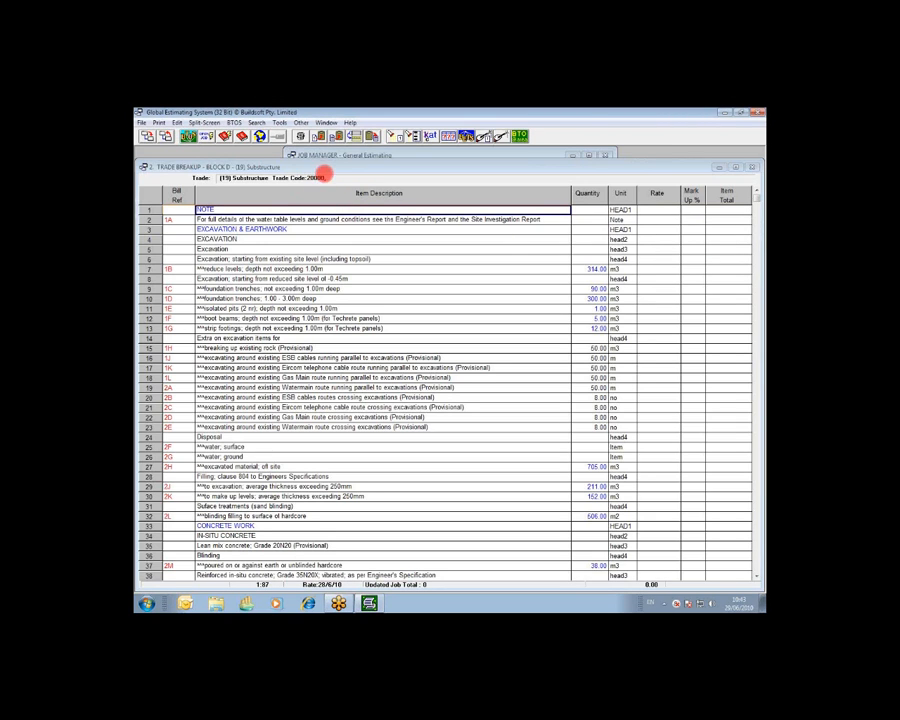
right_click(314, 178)
click(329, 195)
click(293, 208)
click(294, 219)
click(295, 229)
click(295, 239)
click(295, 249)
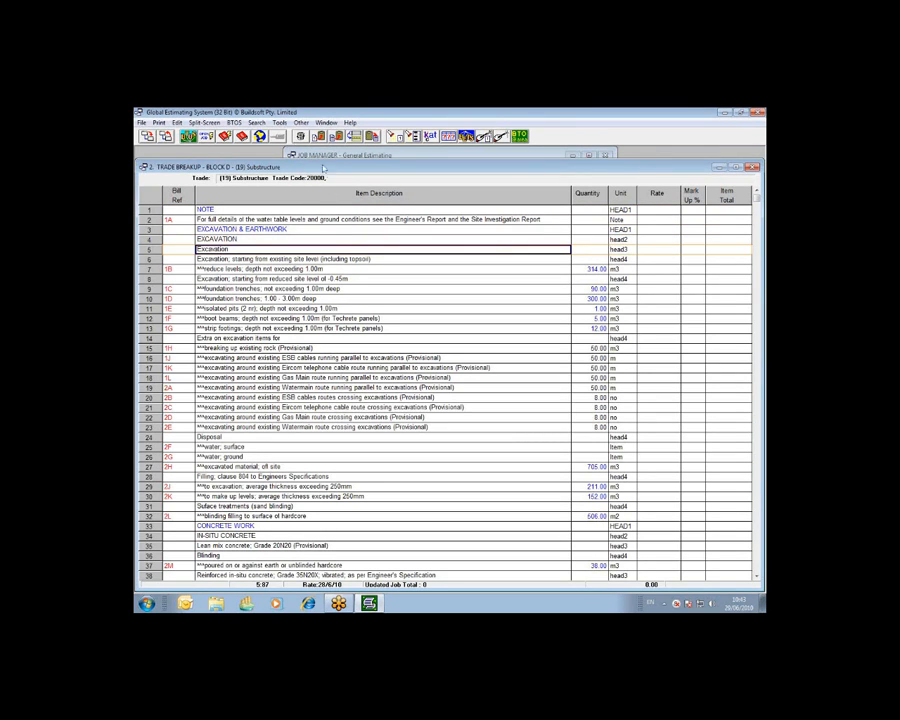
click(328, 259)
click(305, 269)
click(303, 288)
click(306, 308)
click(313, 327)
click(318, 347)
click(315, 378)
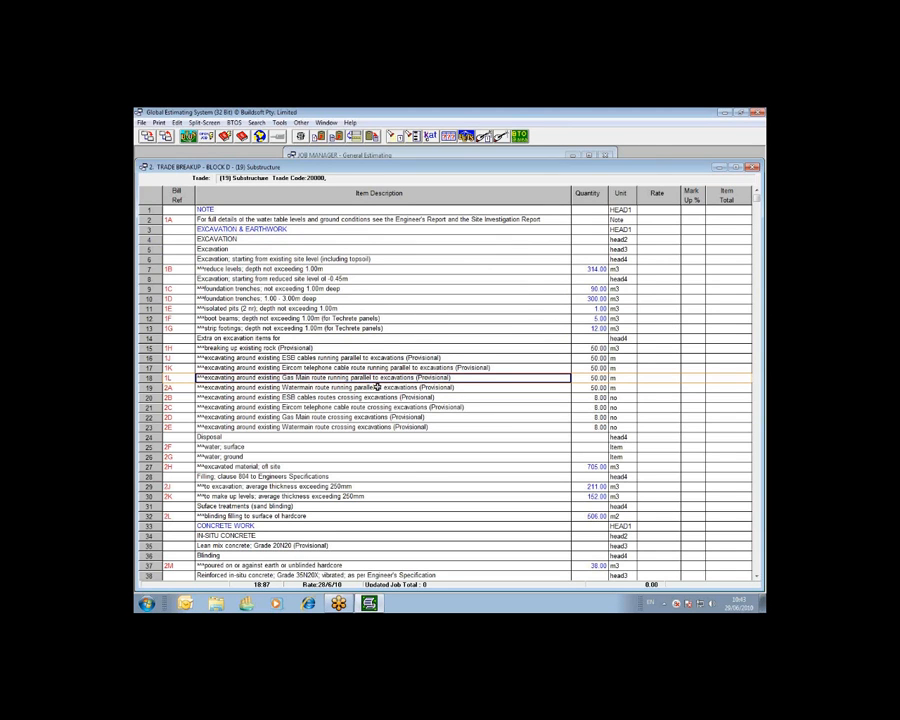
Select rows 33 to 88 of the Substructure trade, from the CONCRETE WORK heading to the end of the bill.
scroll(380, 387, down, 5)
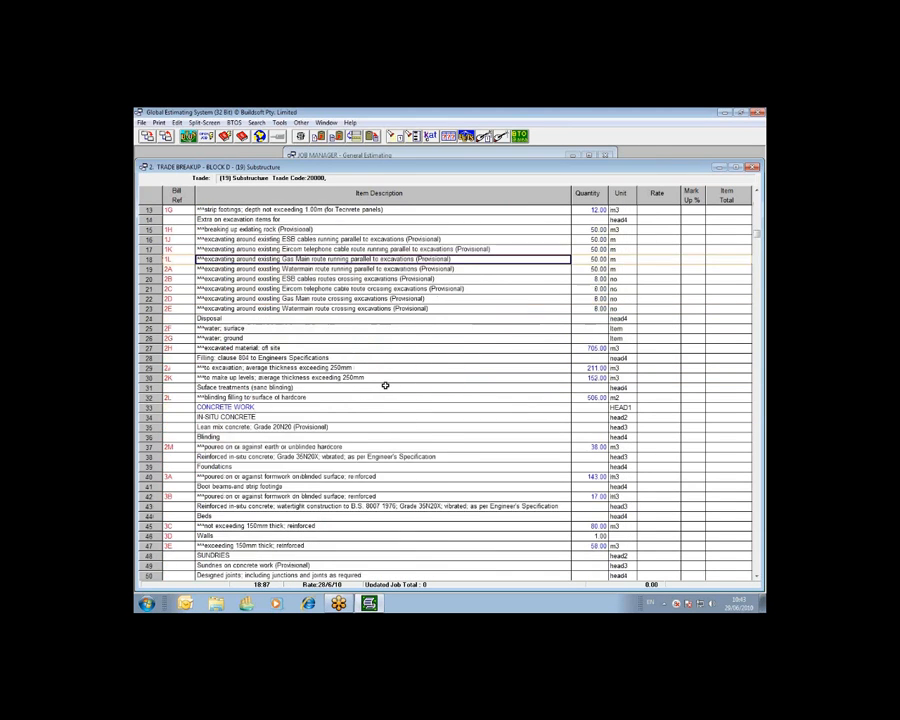
scroll(385, 380, down, 3)
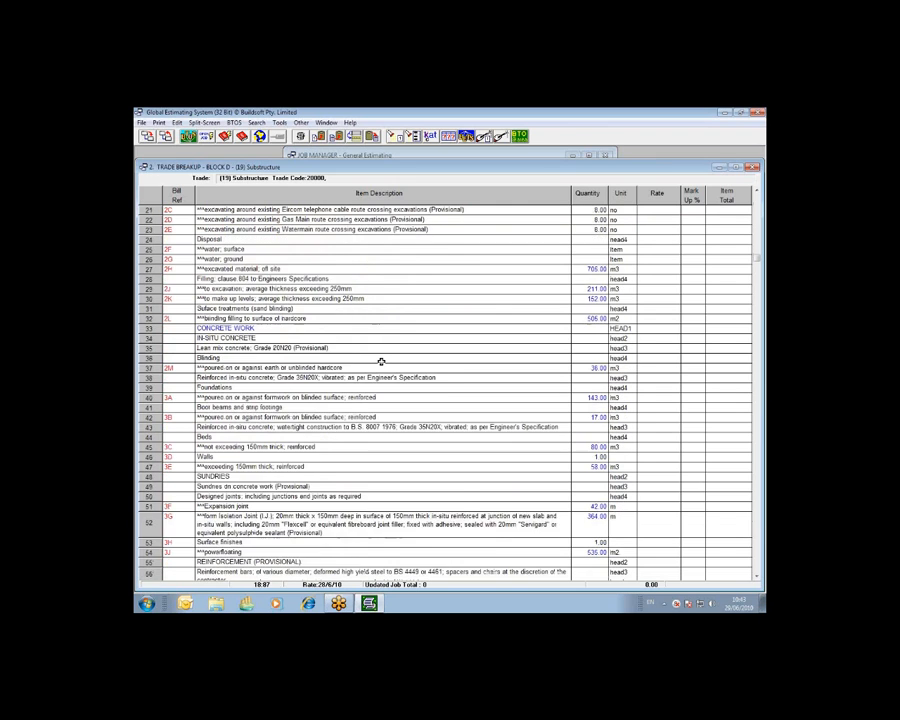
scroll(386, 363, down, 3)
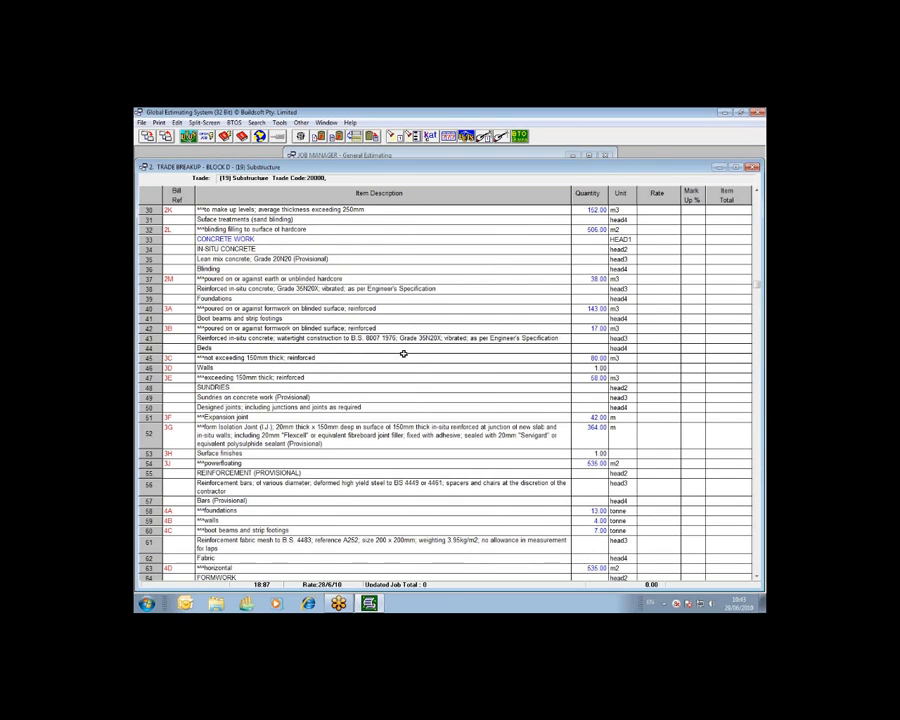
click(156, 240)
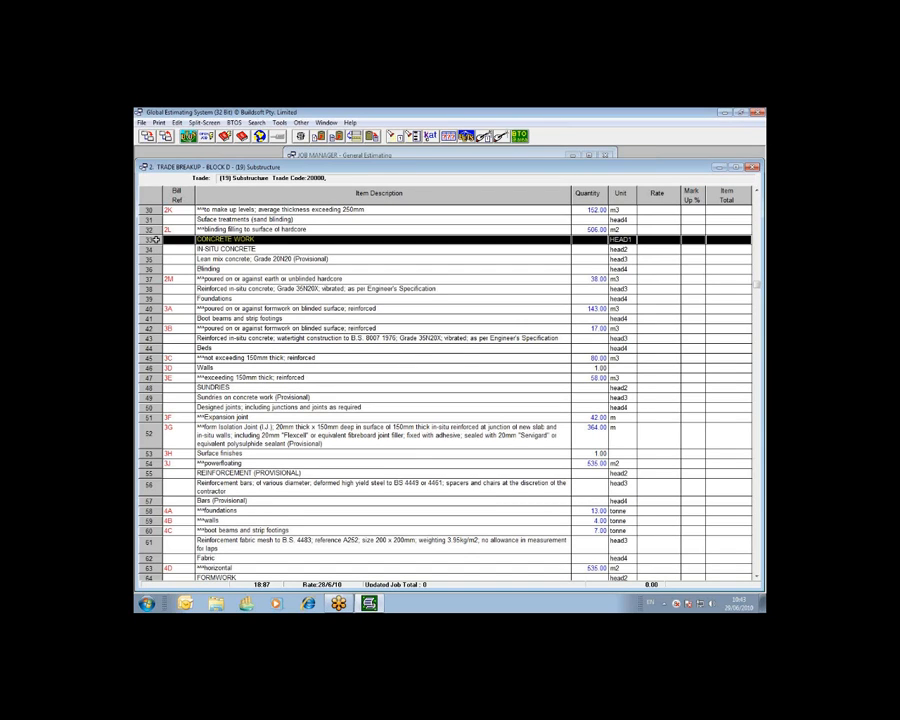
drag(156, 240, 163, 512)
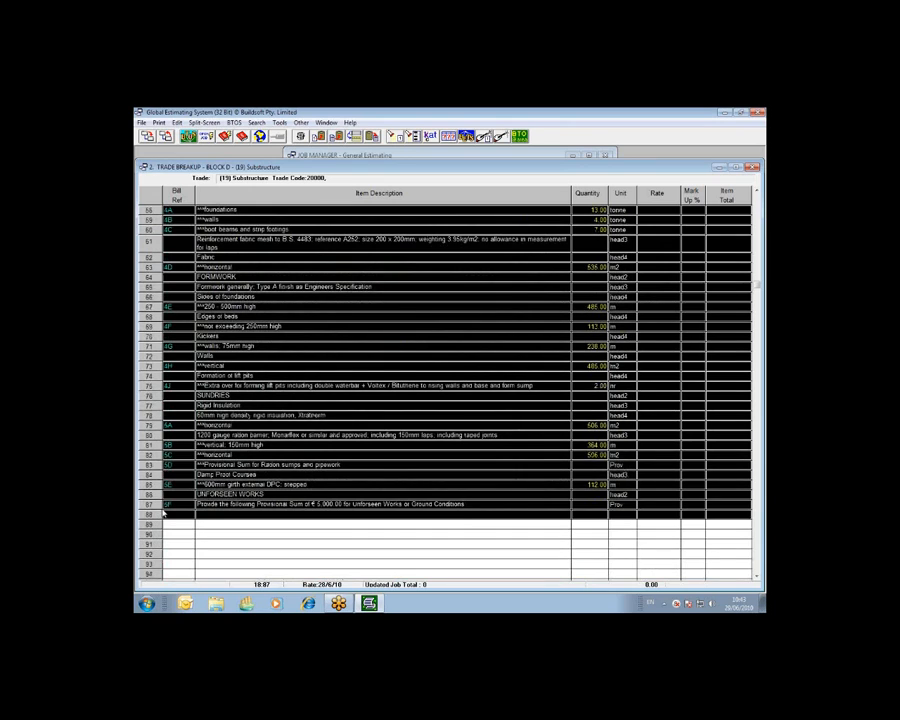
click(758, 248)
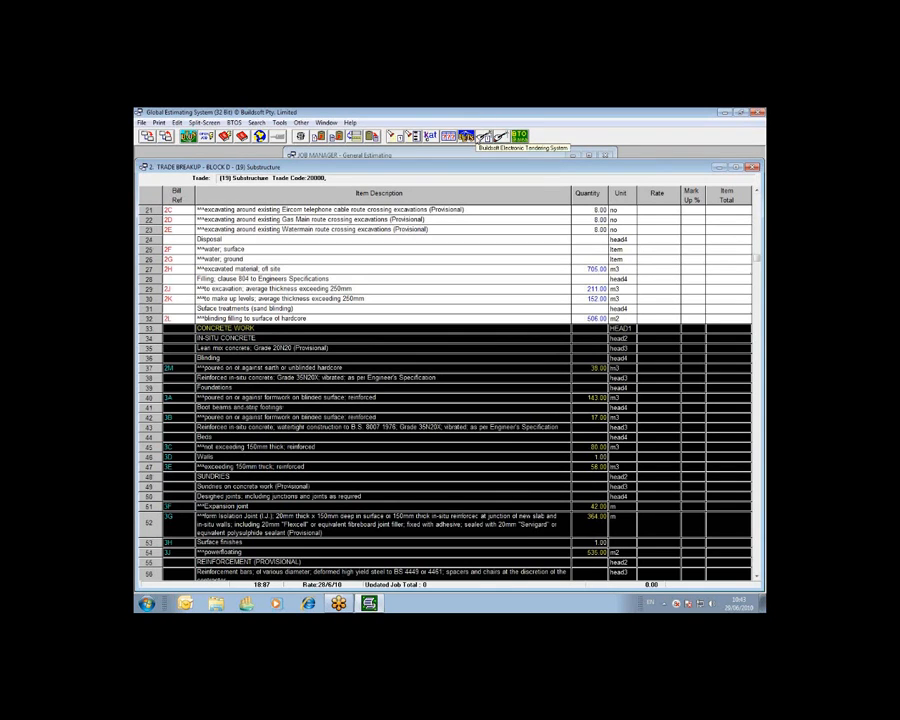
Assign codes 10001 CONCRETE SUPPLY and 10002 CONCRETE LABOUR to the selected rows using the Set option, replacing any previous codes.
click(468, 137)
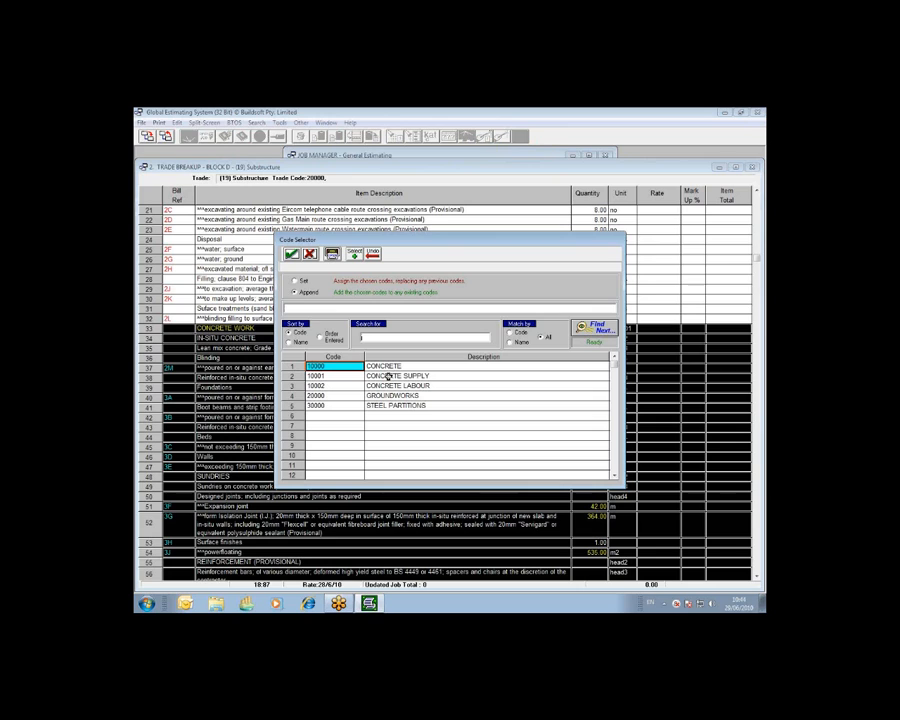
double_click(354, 376)
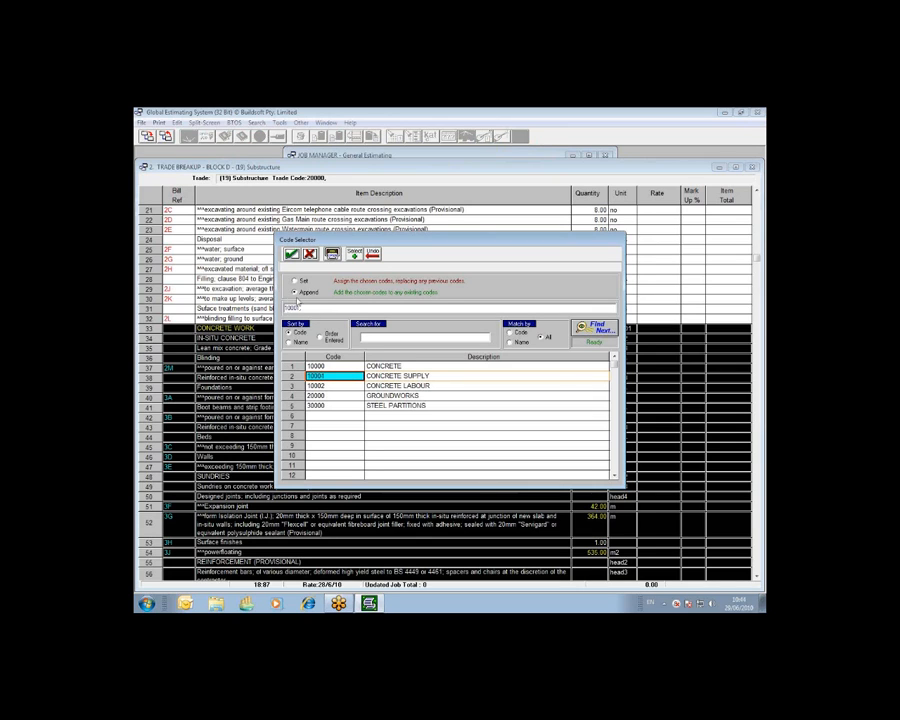
double_click(333, 386)
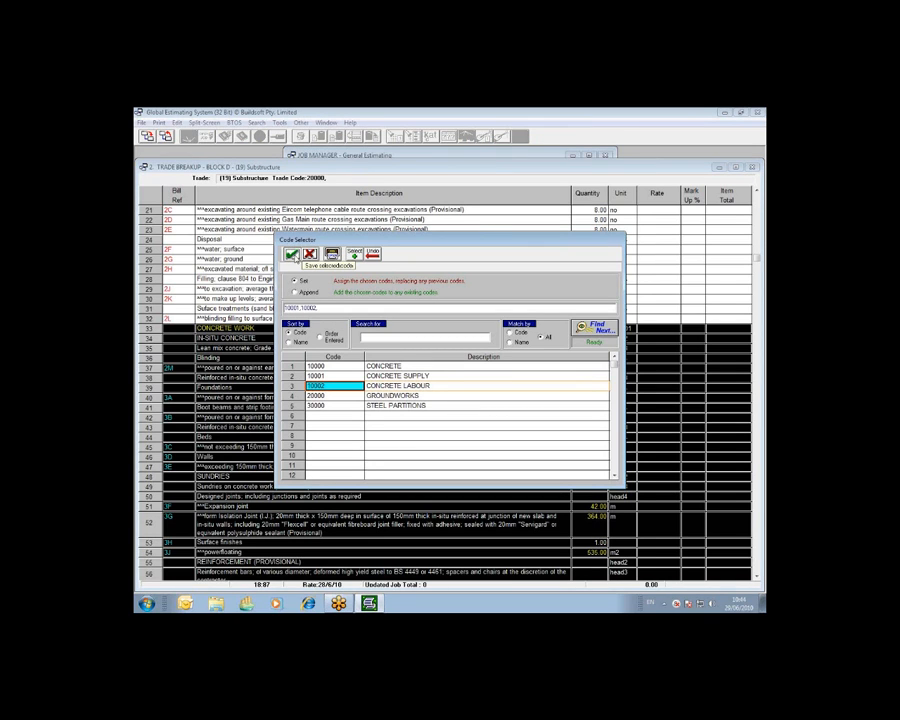
click(292, 256)
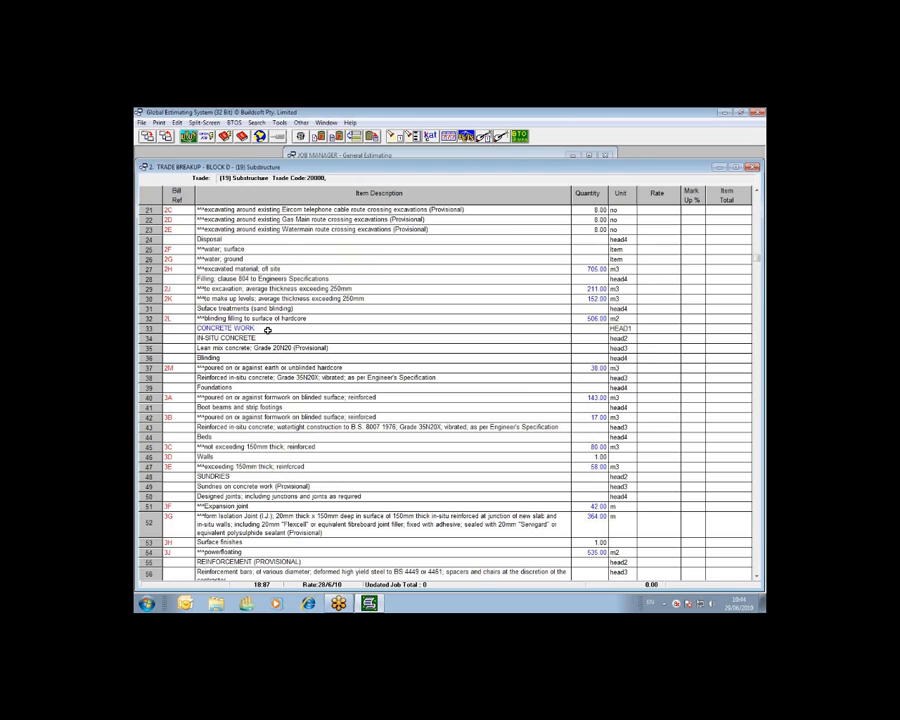
Check the trade codes shown for the concrete items in rows 34 to 37.
key(Down)
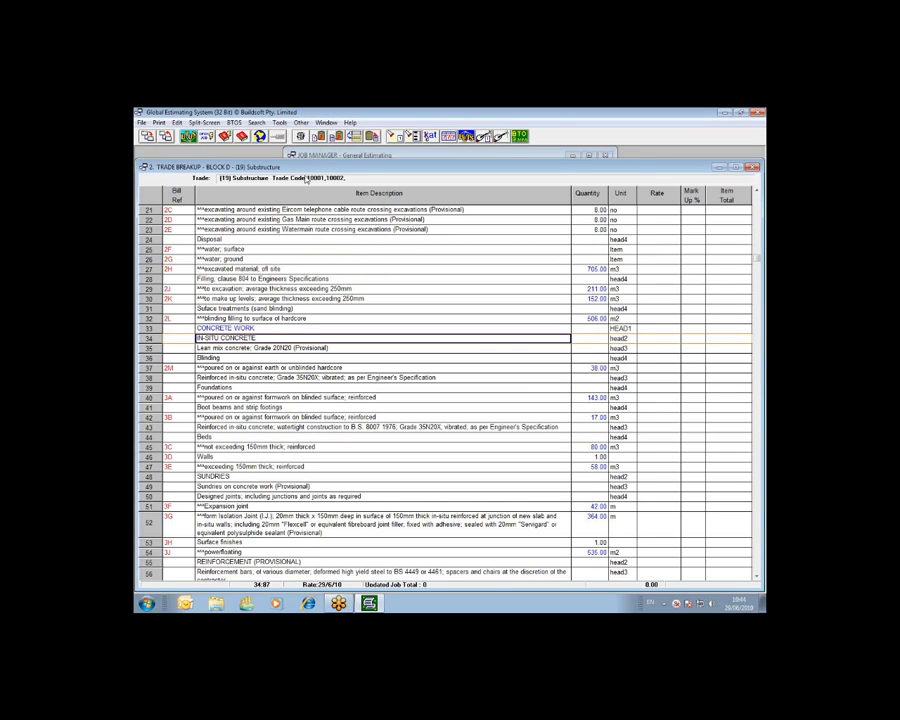
click(268, 347)
click(271, 358)
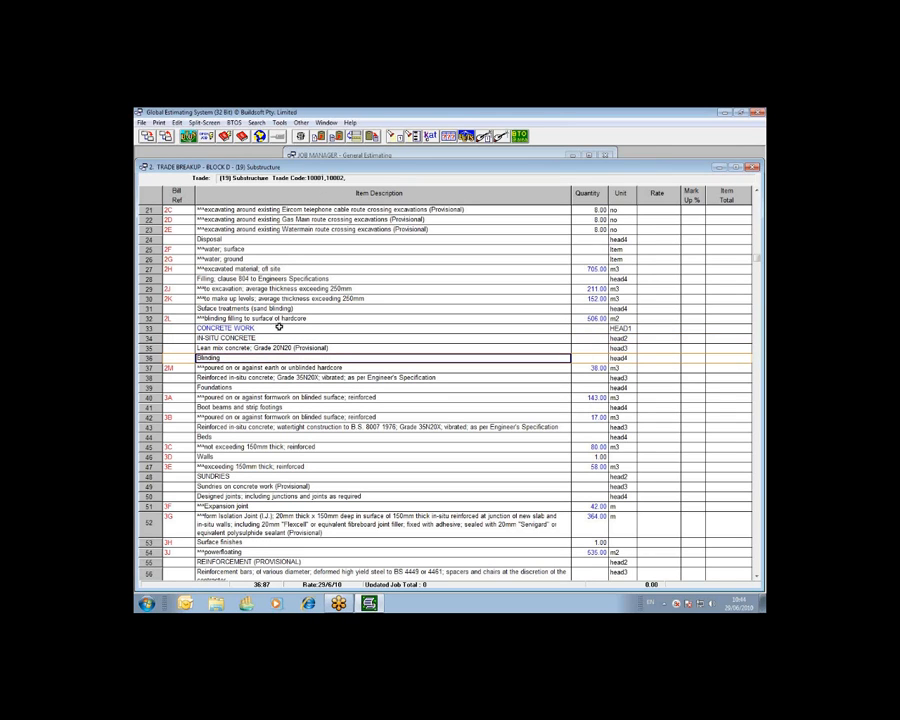
click(286, 368)
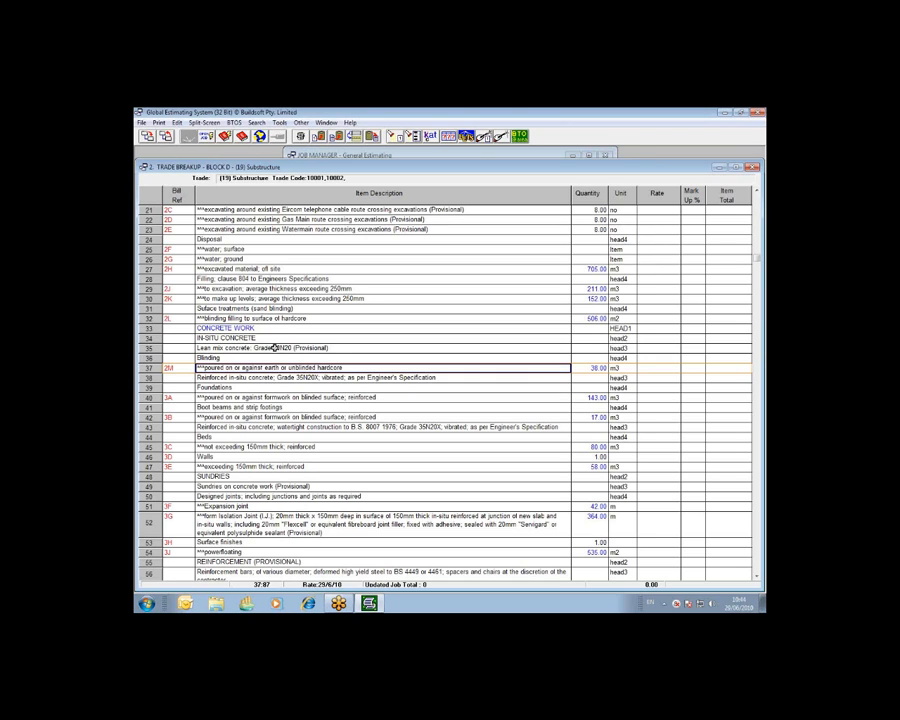
Assign code 30000 STEEL PARTITIONS to all items of the Internal Walls, Partitions trade using the Set option, and check rows 3 and 4.
click(170, 140)
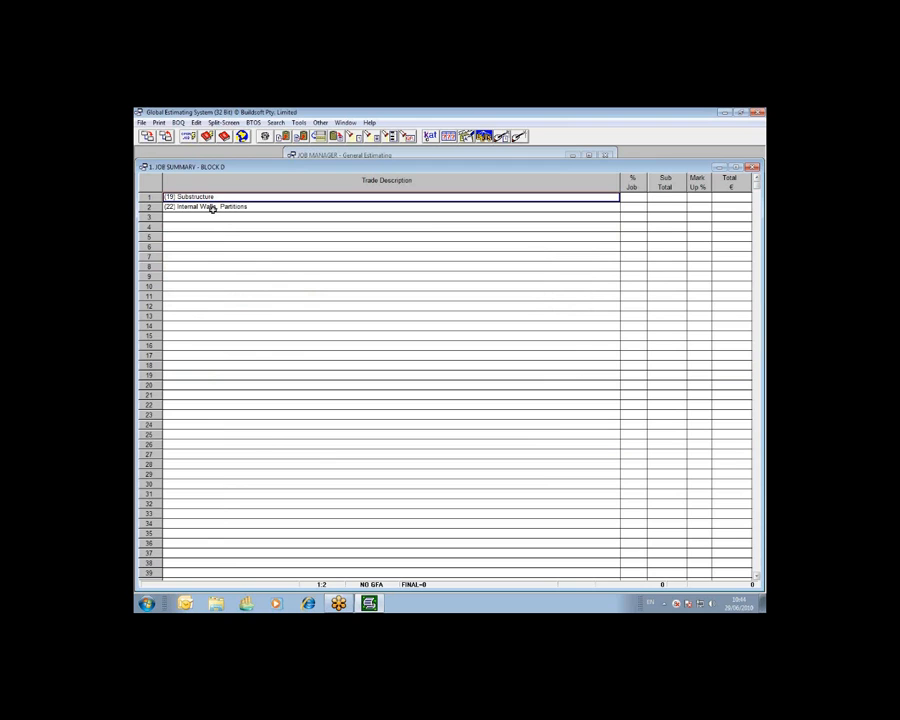
double_click(212, 208)
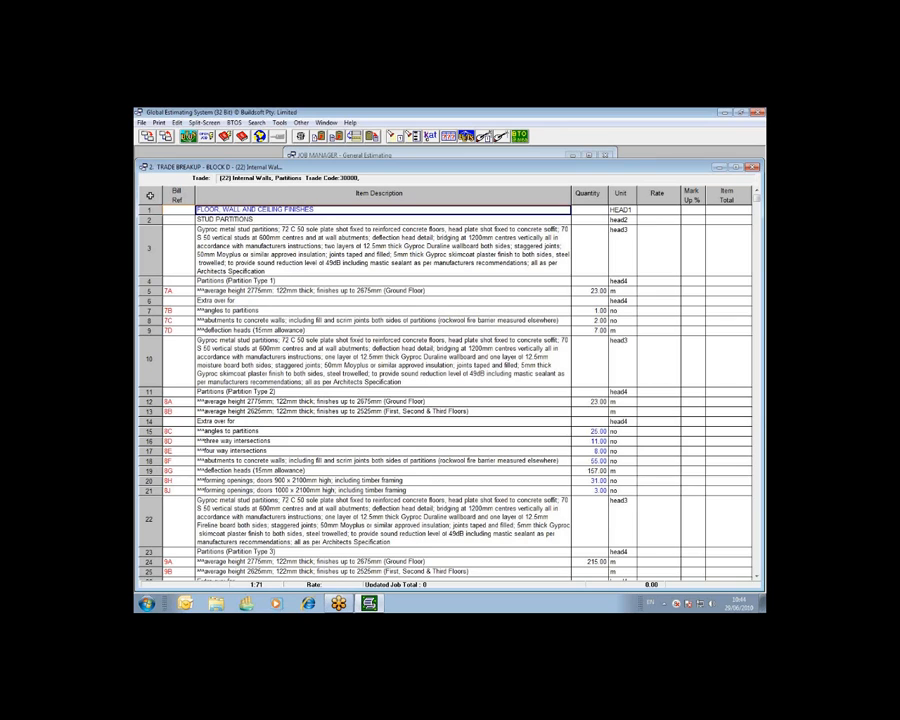
click(140, 187)
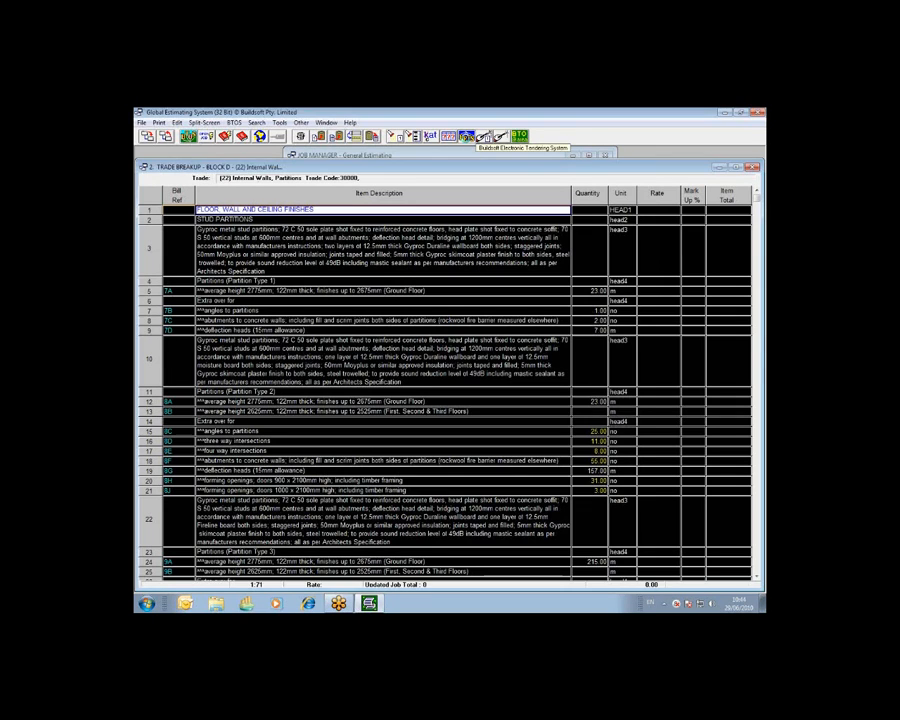
click(466, 138)
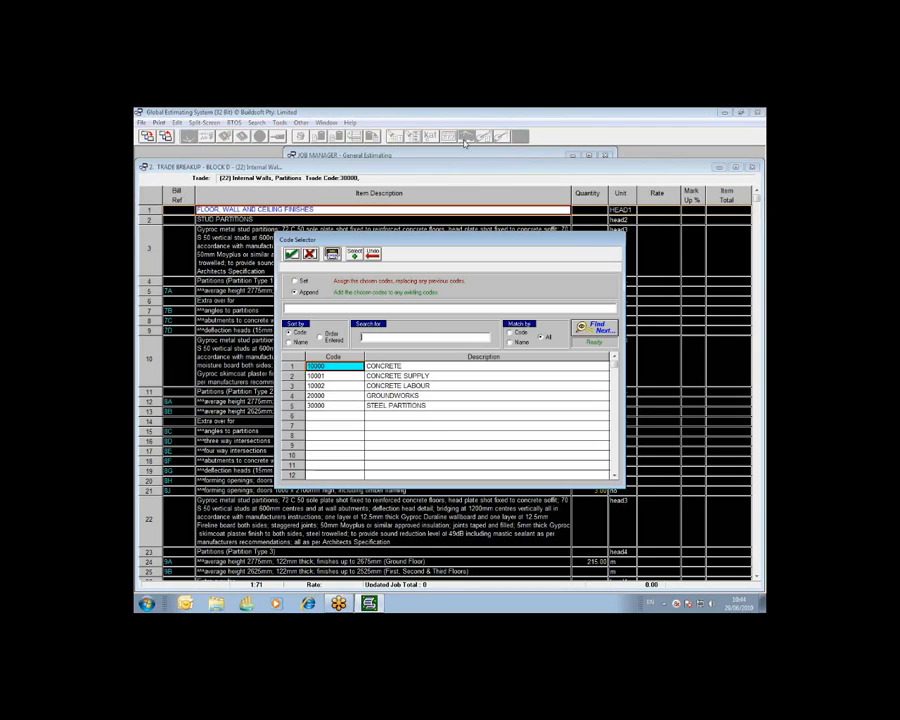
click(344, 405)
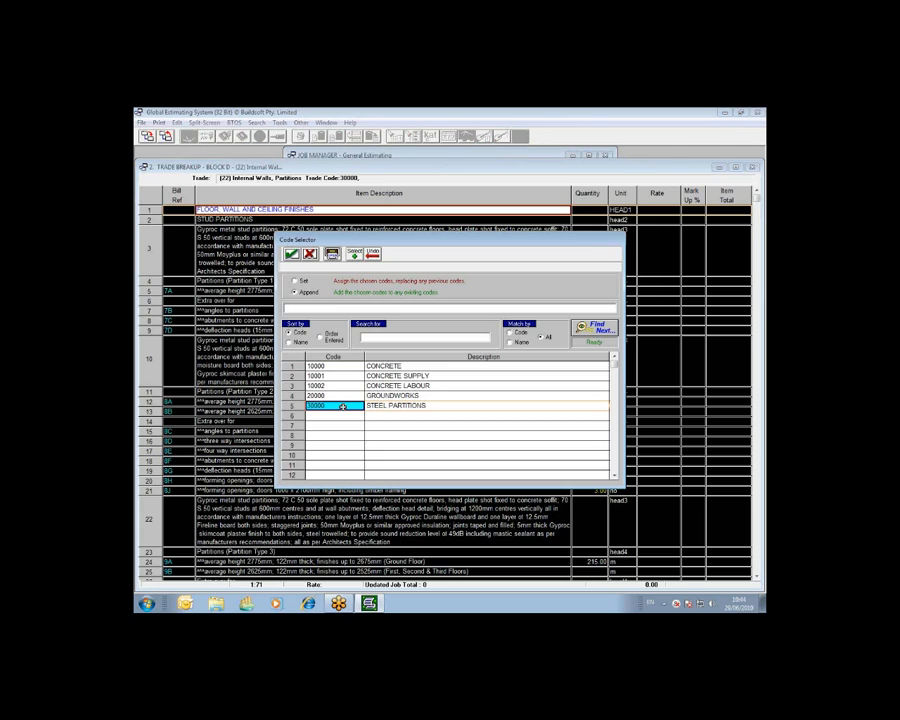
double_click(342, 407)
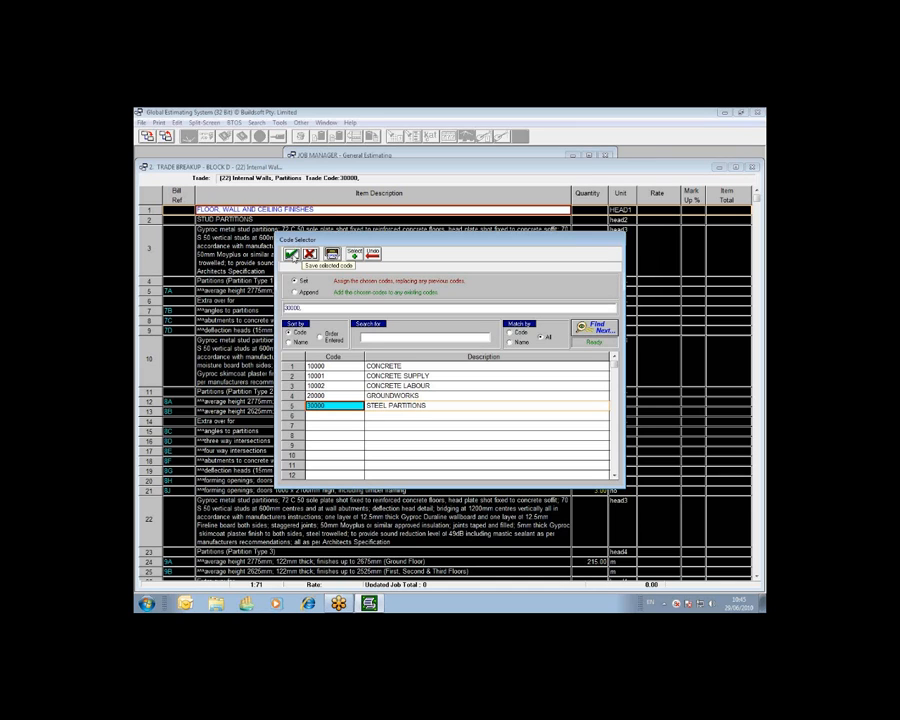
click(292, 256)
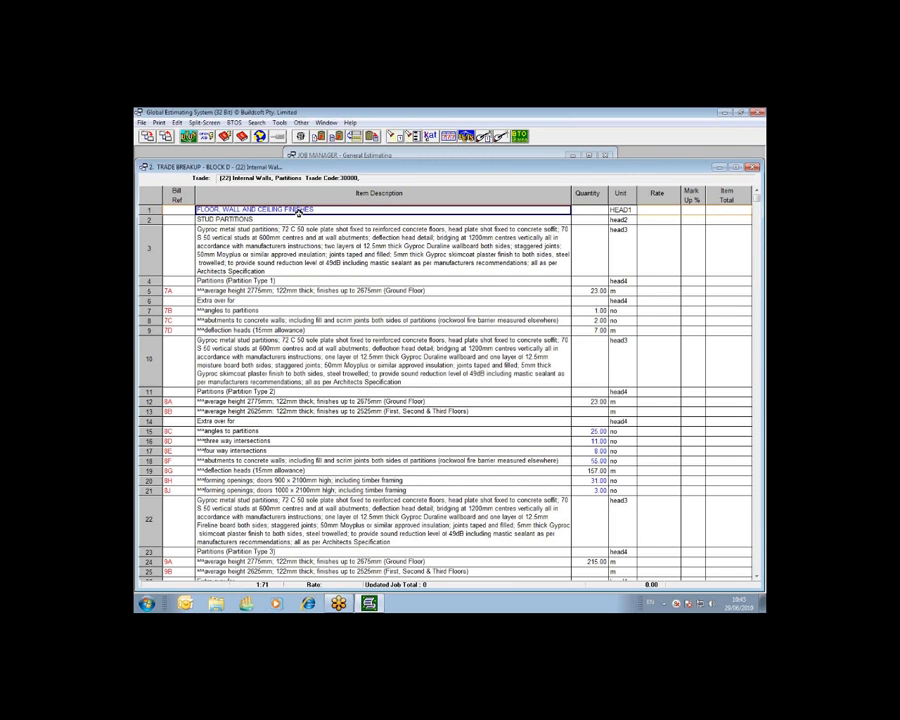
click(338, 235)
click(341, 283)
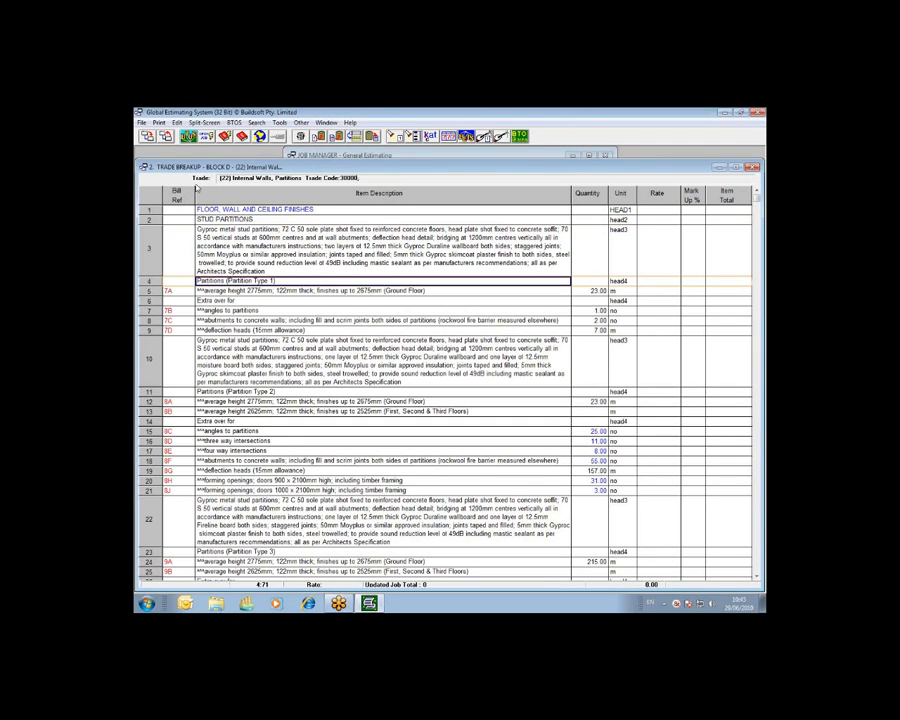
Return to the BLOCK D job summary and open the Send Out Tender List.
click(168, 137)
click(216, 197)
click(215, 207)
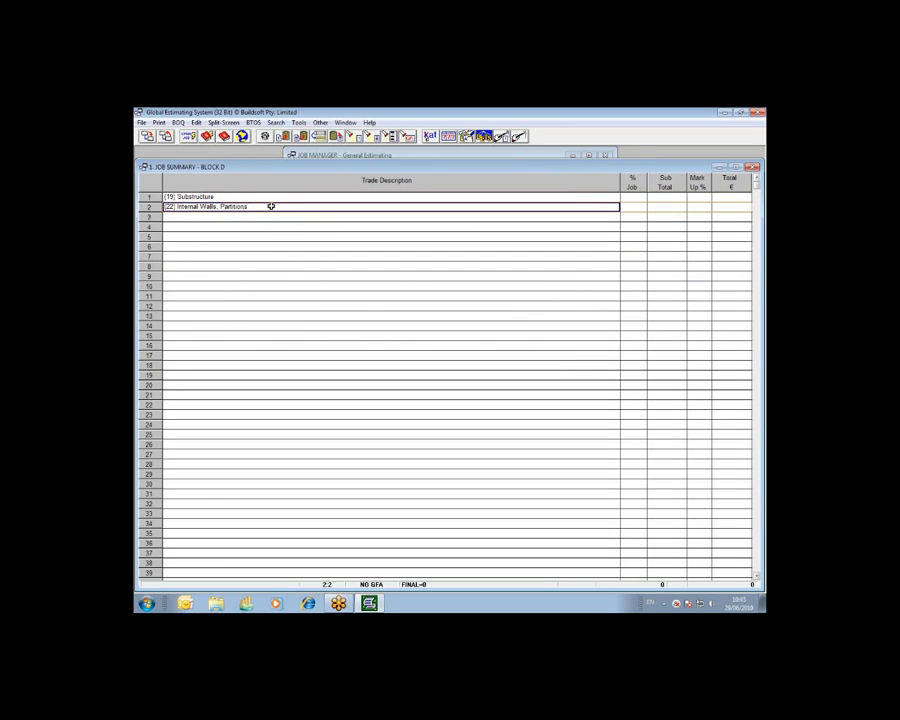
click(484, 137)
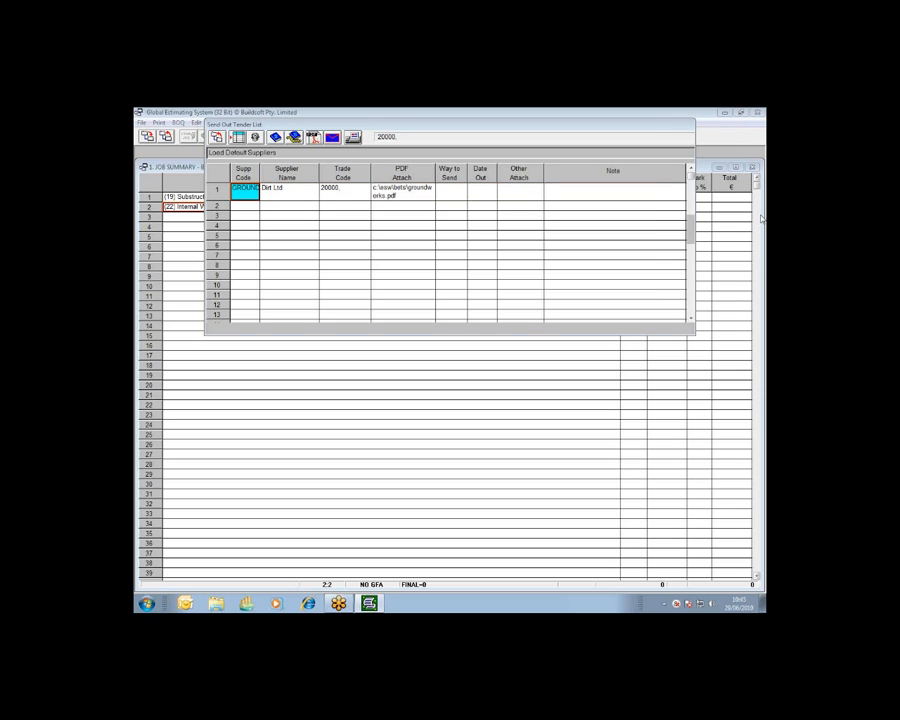
click(727, 243)
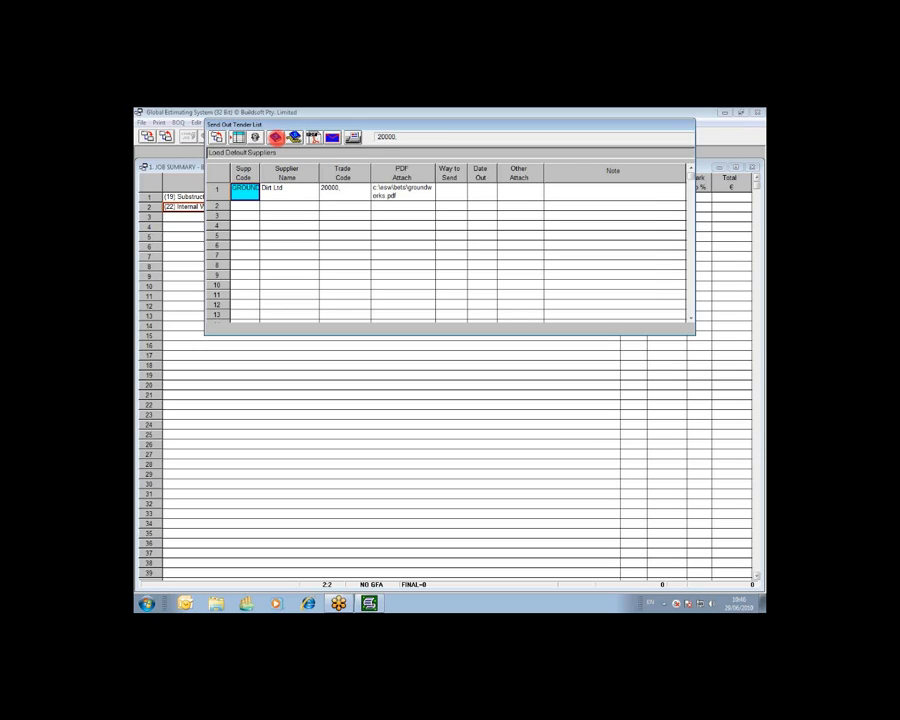
right_click(307, 129)
click(317, 145)
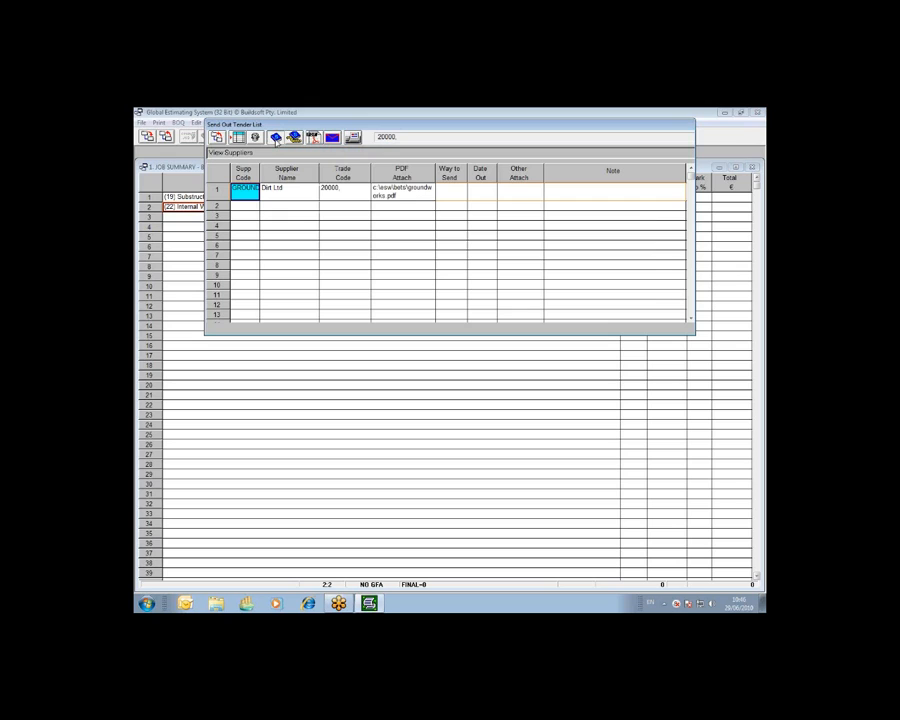
View the supplier trade list and open the supplier details of the CONCRETE trade.
click(276, 138)
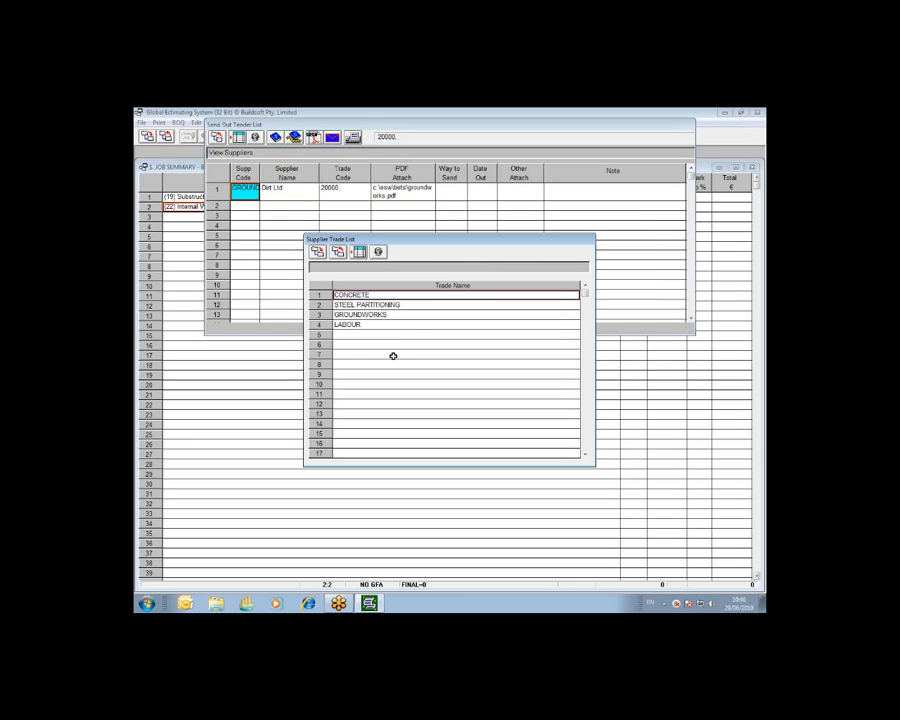
click(350, 304)
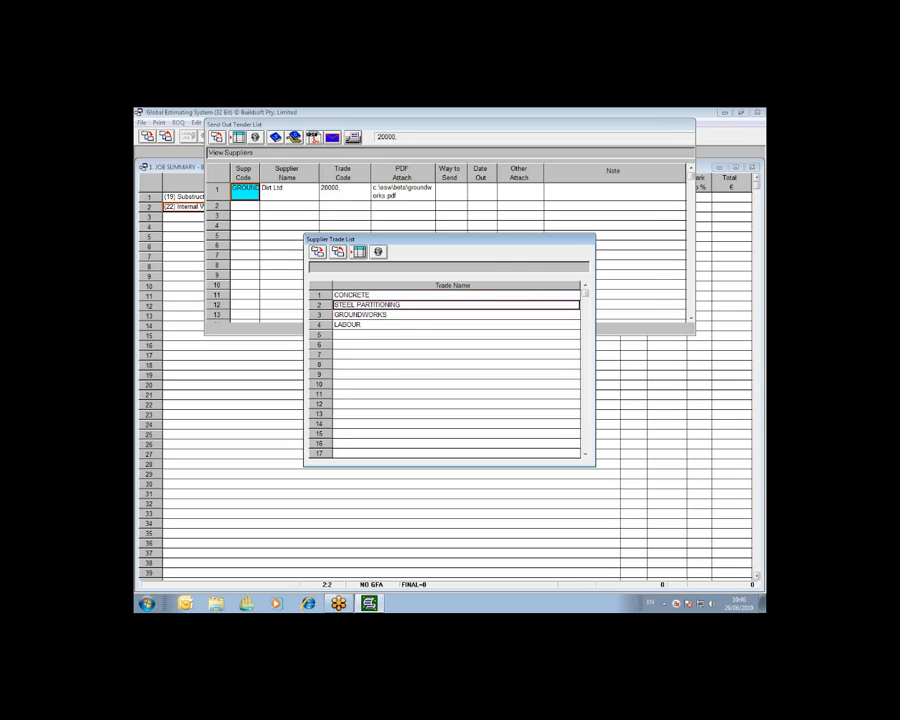
click(363, 315)
click(360, 325)
click(365, 296)
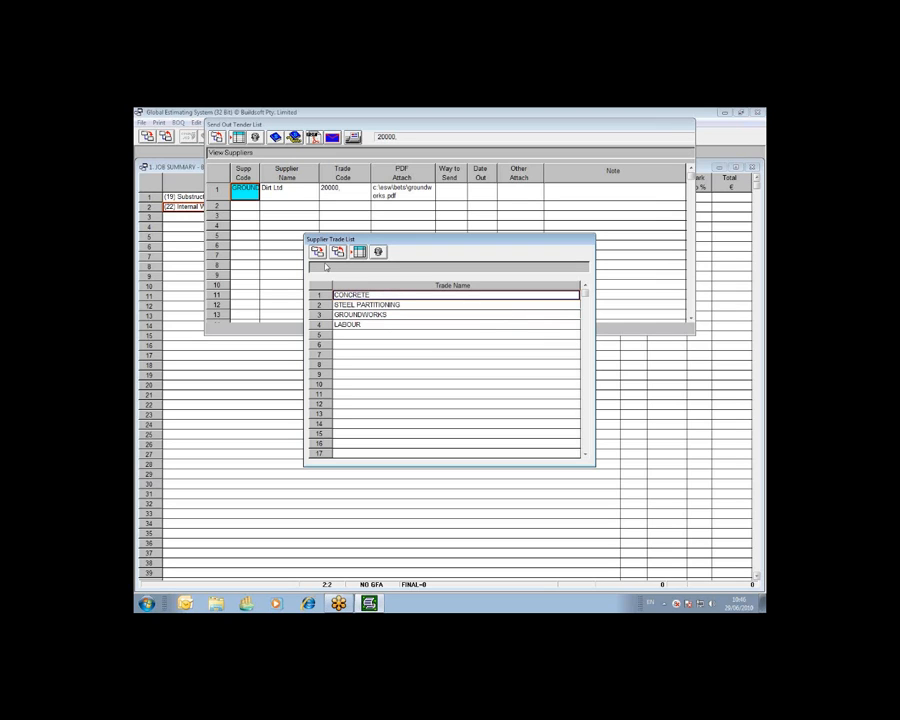
click(321, 253)
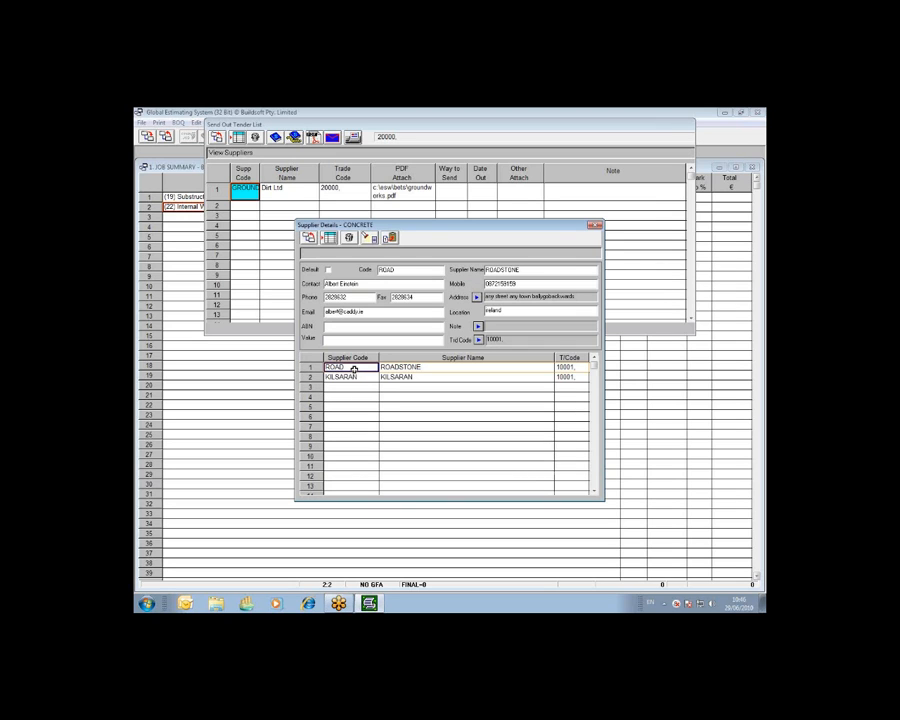
Check the details and trade codes of suppliers ROADSTONE and KILSARAN, viewing ROADSTONE's code selection without changing it.
click(353, 377)
click(353, 366)
click(398, 367)
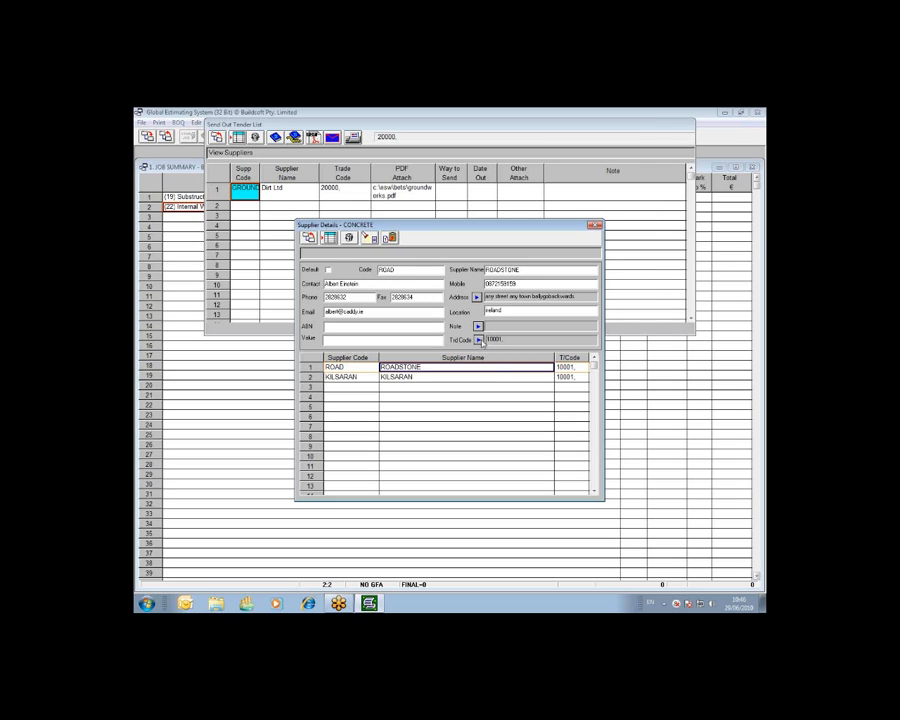
click(364, 367)
click(479, 341)
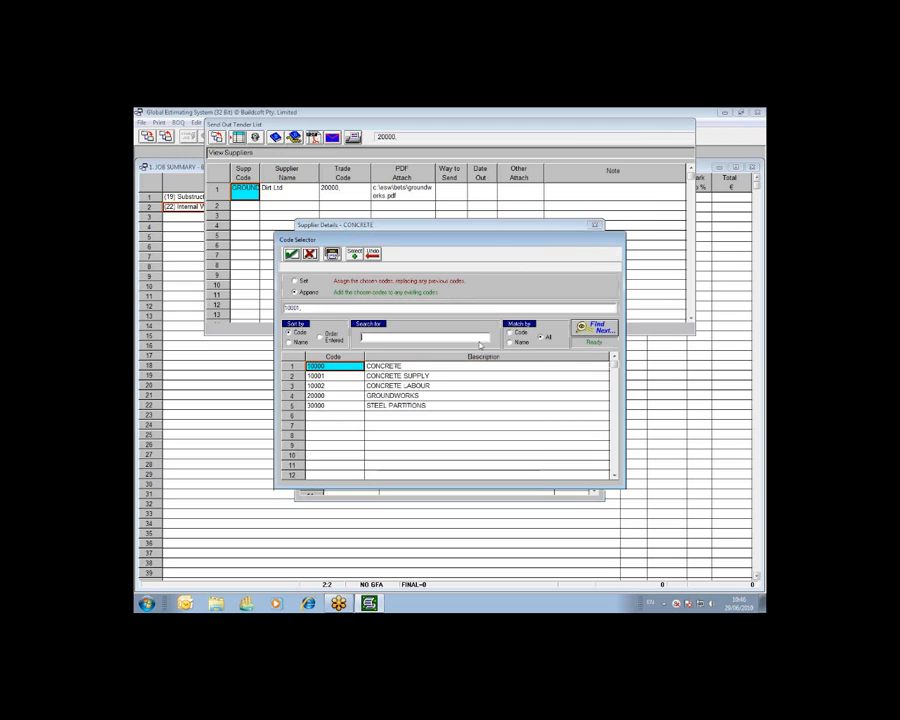
click(351, 378)
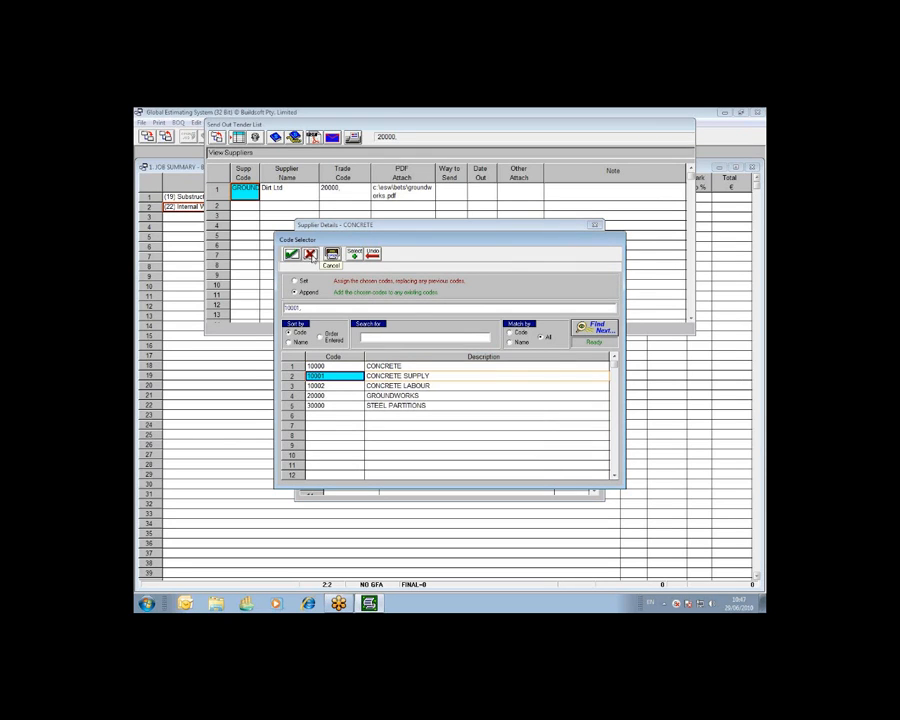
click(312, 257)
click(578, 377)
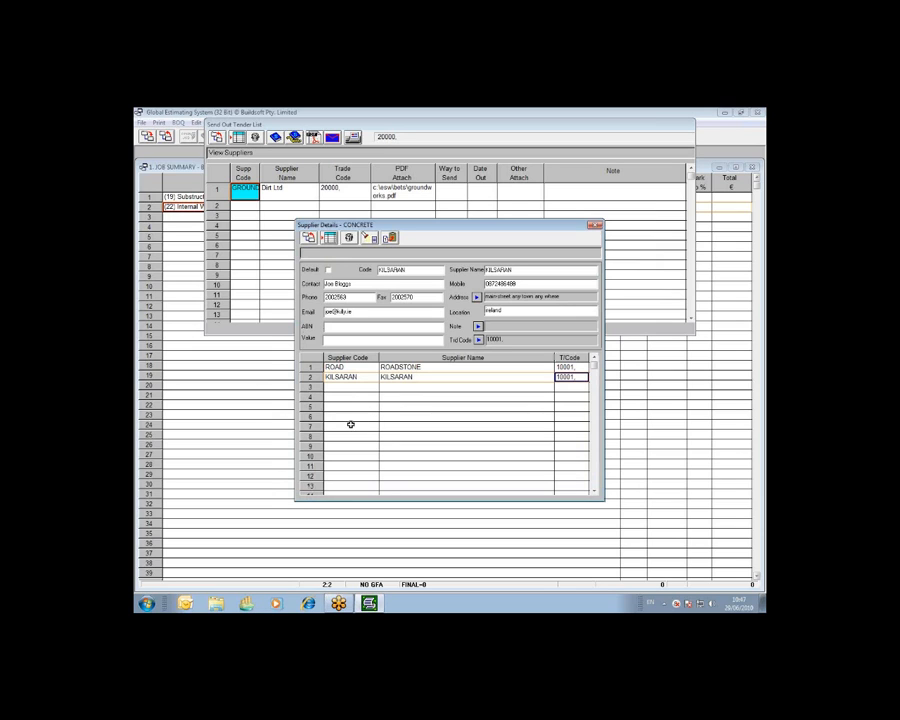
Transfer the concrete suppliers ROADSTONE and KILSARAN to the Send Out Tender List and return to that list.
click(312, 366)
mouse_move(311, 371)
mouse_down()
mouse_move(315, 466)
mouse_move(311, 381)
mouse_up()
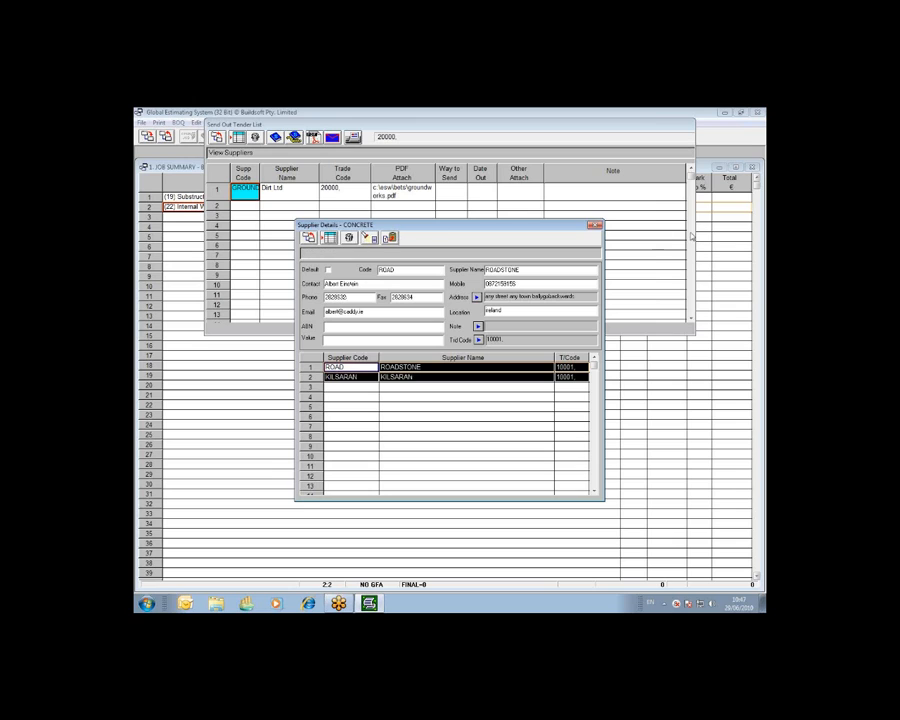
click(728, 246)
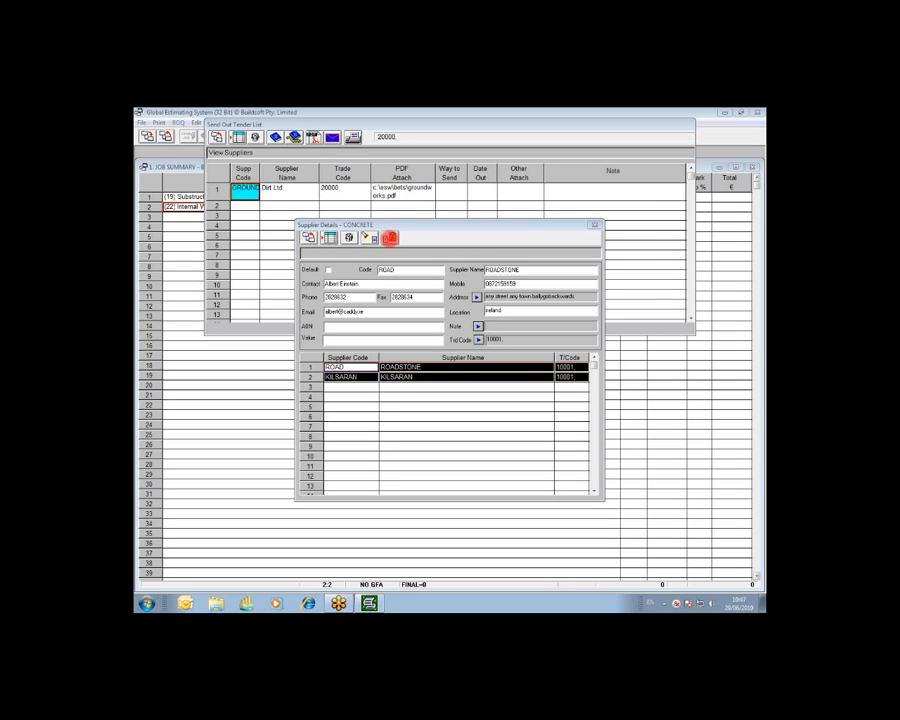
right_click(412, 241)
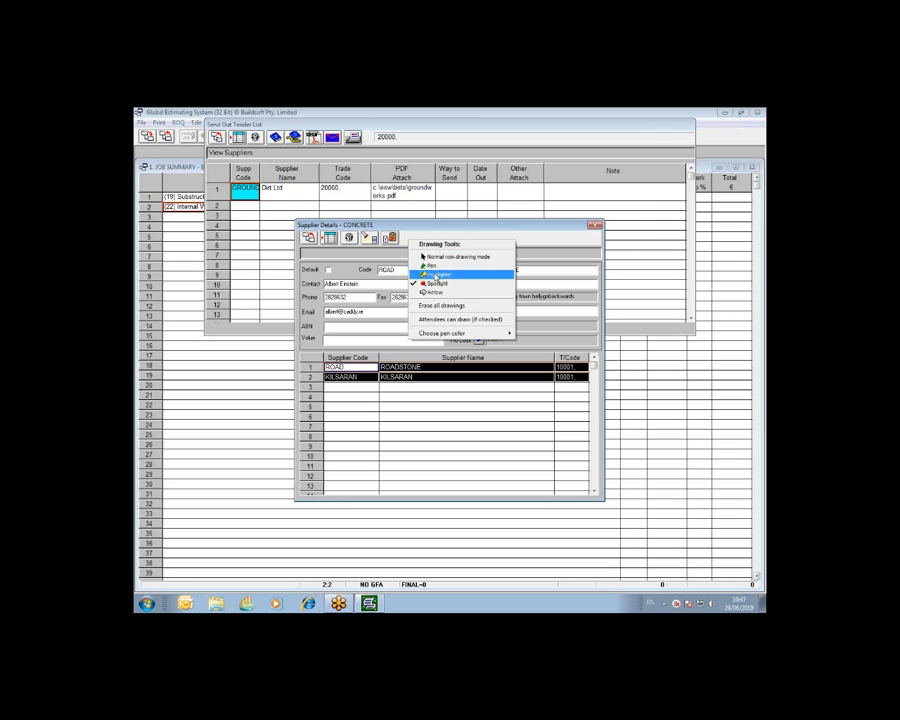
click(428, 256)
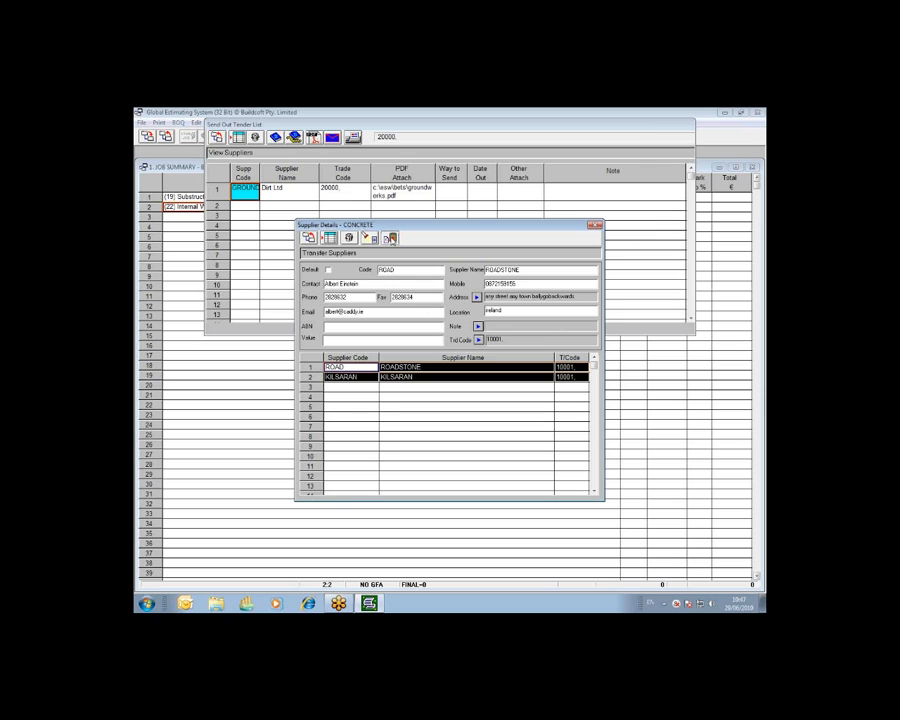
click(391, 238)
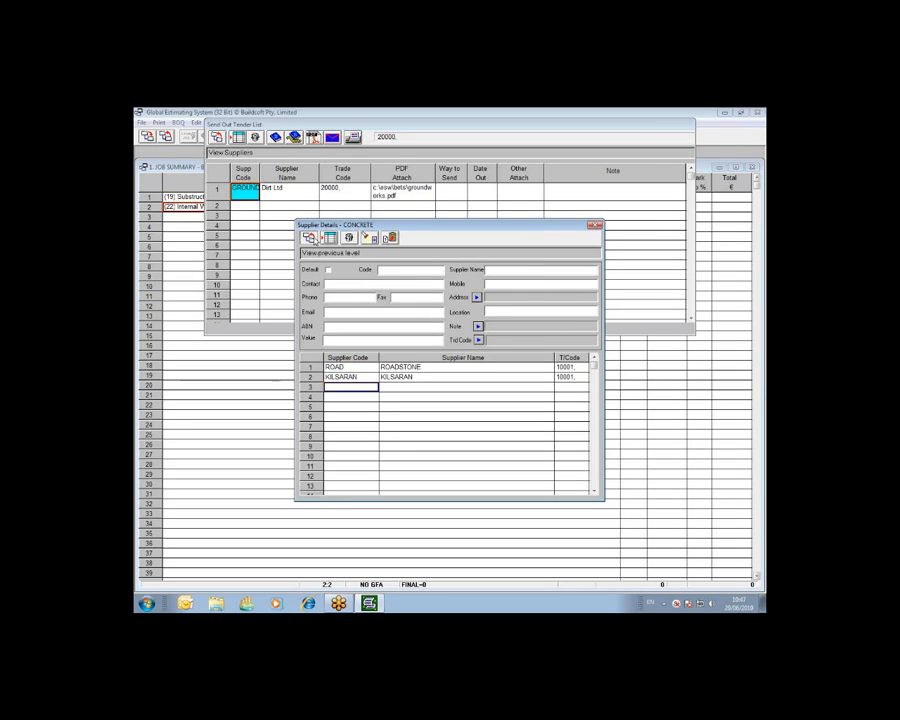
click(337, 251)
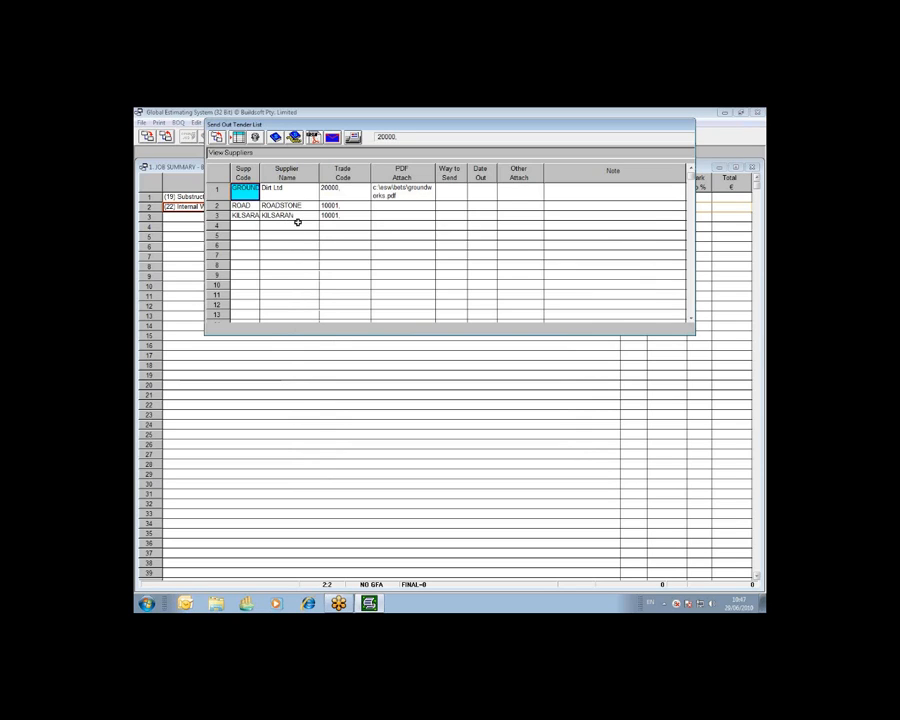
Select the PDF attachment cell of the ROADSTONE entry in the tender list.
click(389, 206)
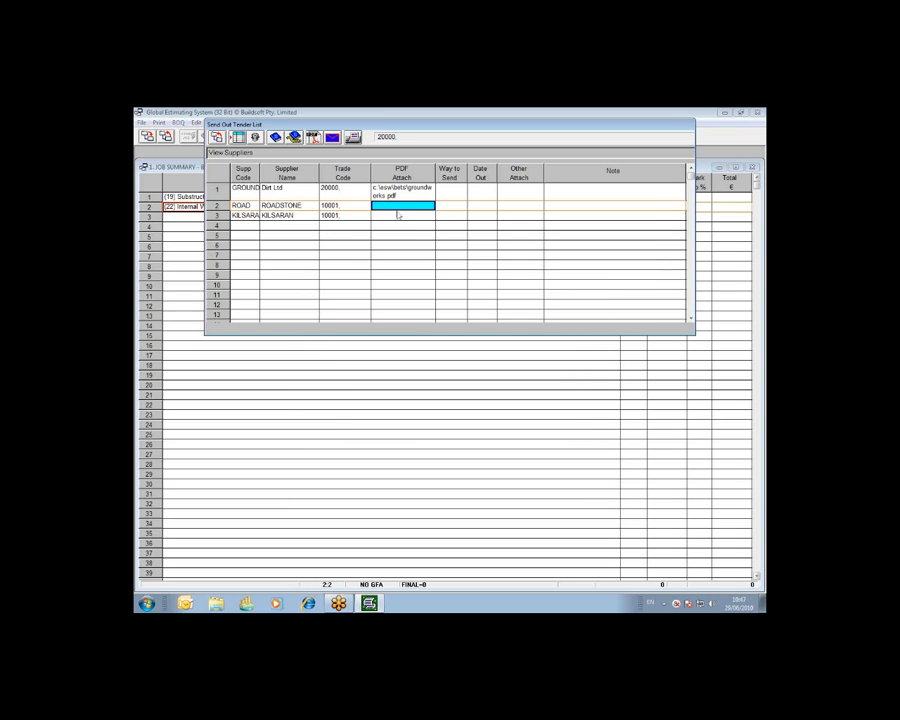